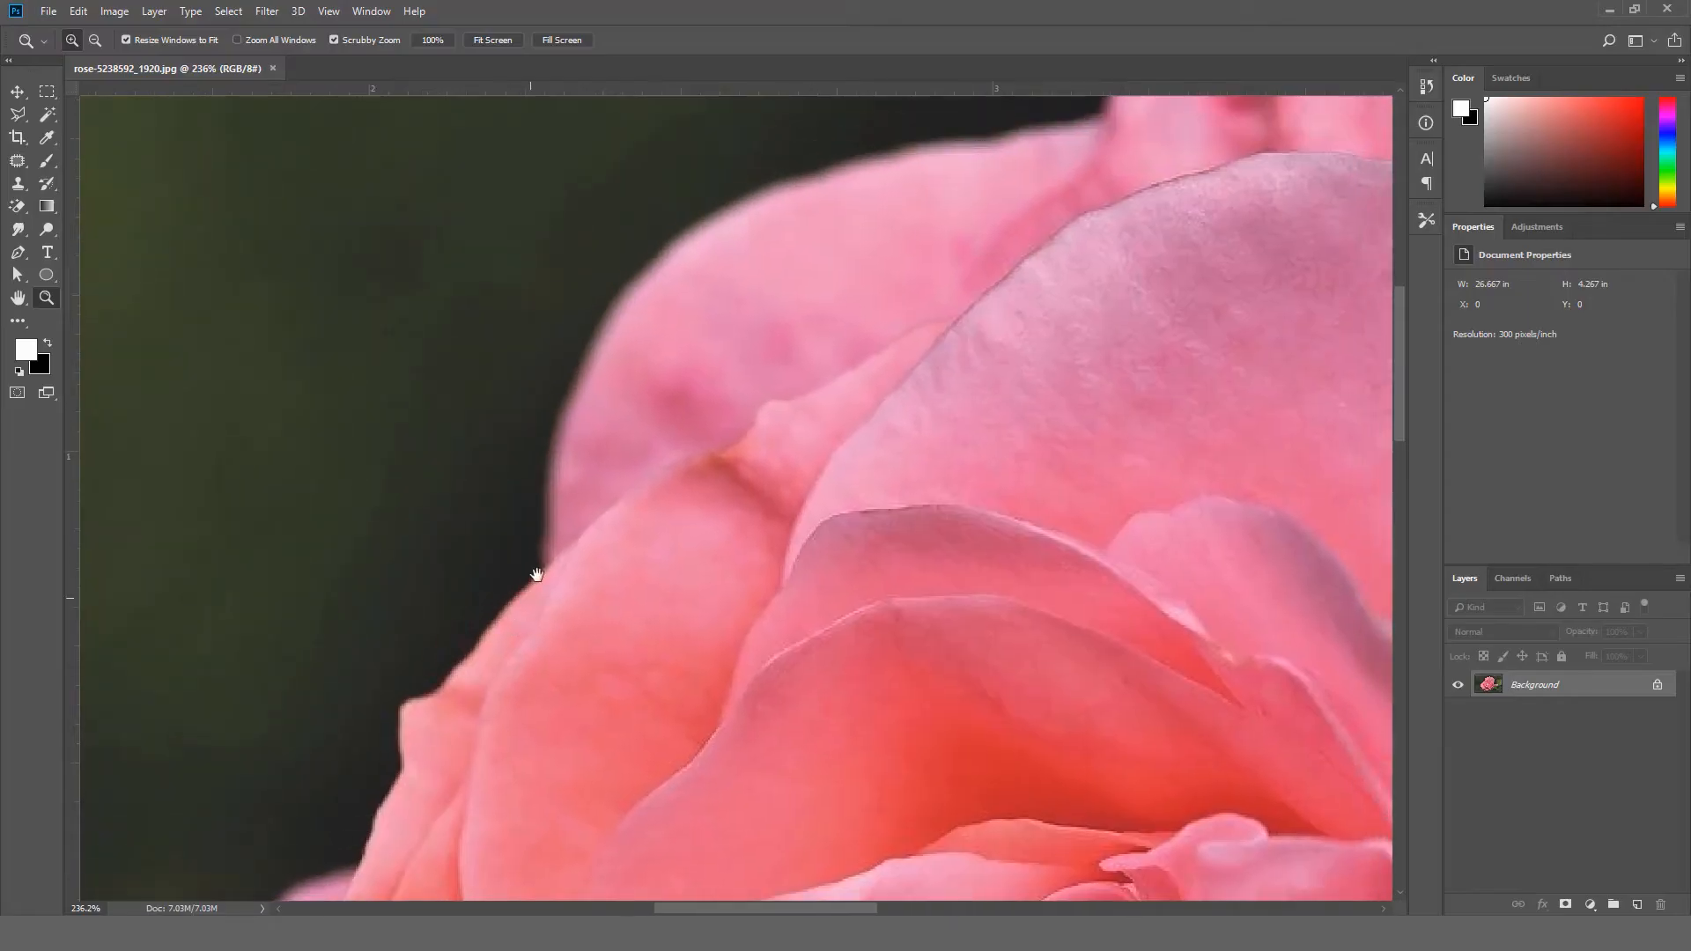
# Start a Pen tool path at the notch between the upper-left petals and trace the rose's upper-left petal edge.
pyautogui.press('p')
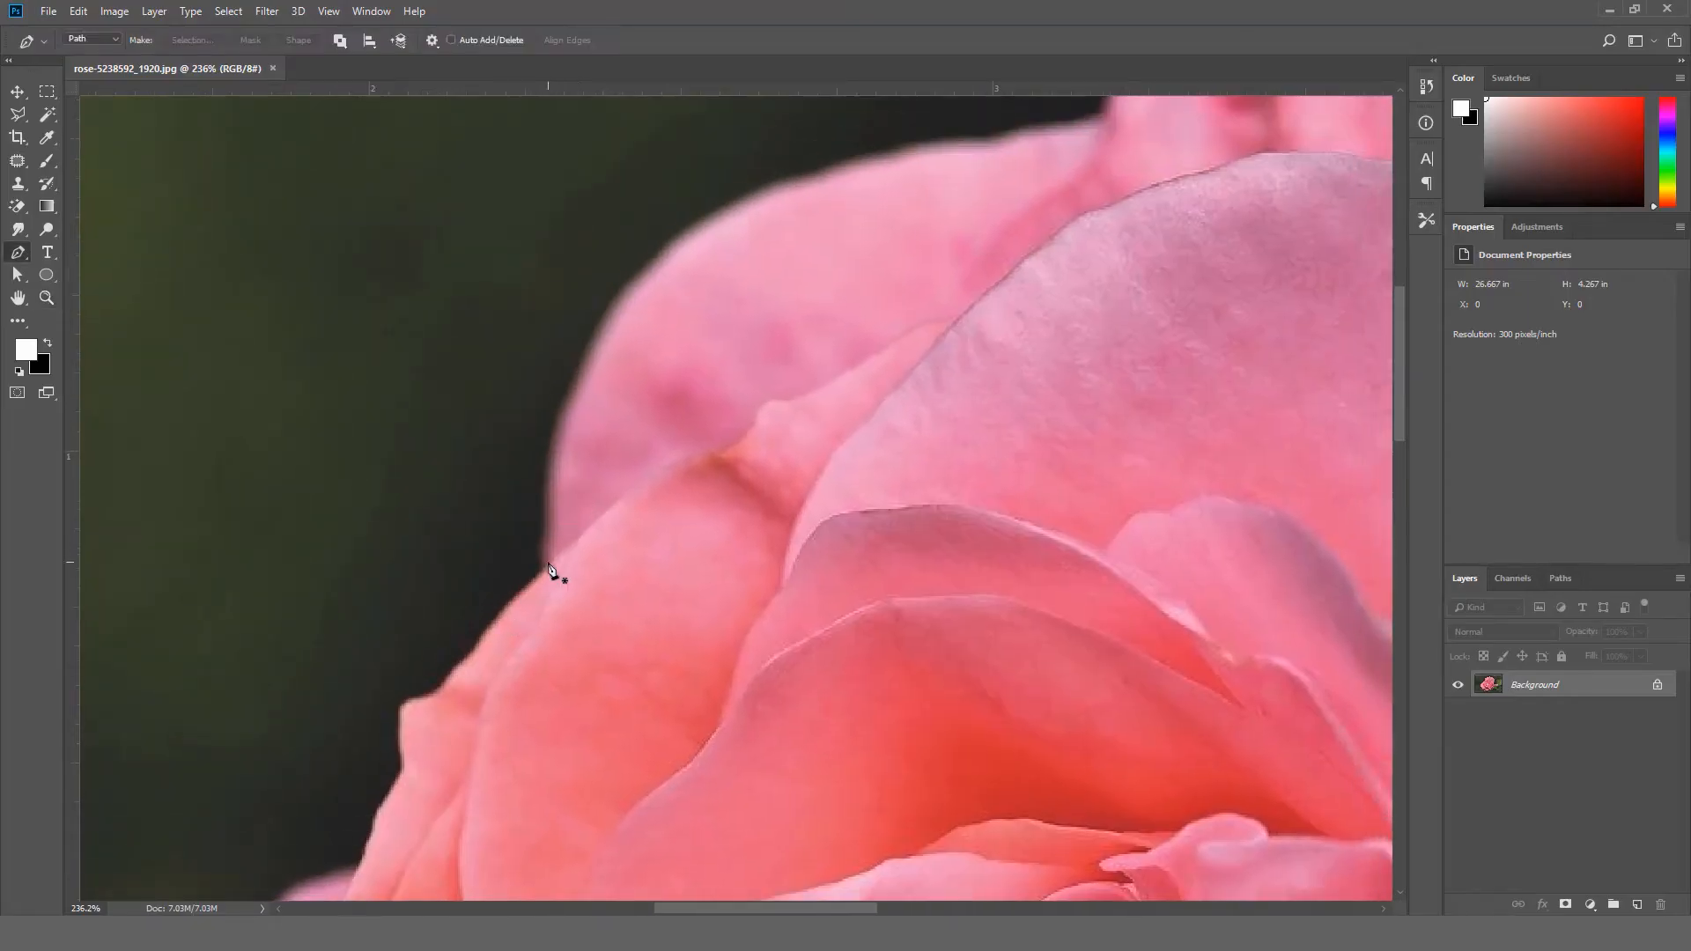
pyautogui.click(548, 564)
pyautogui.moveTo(583, 483); pyautogui.dragTo(472, 602)
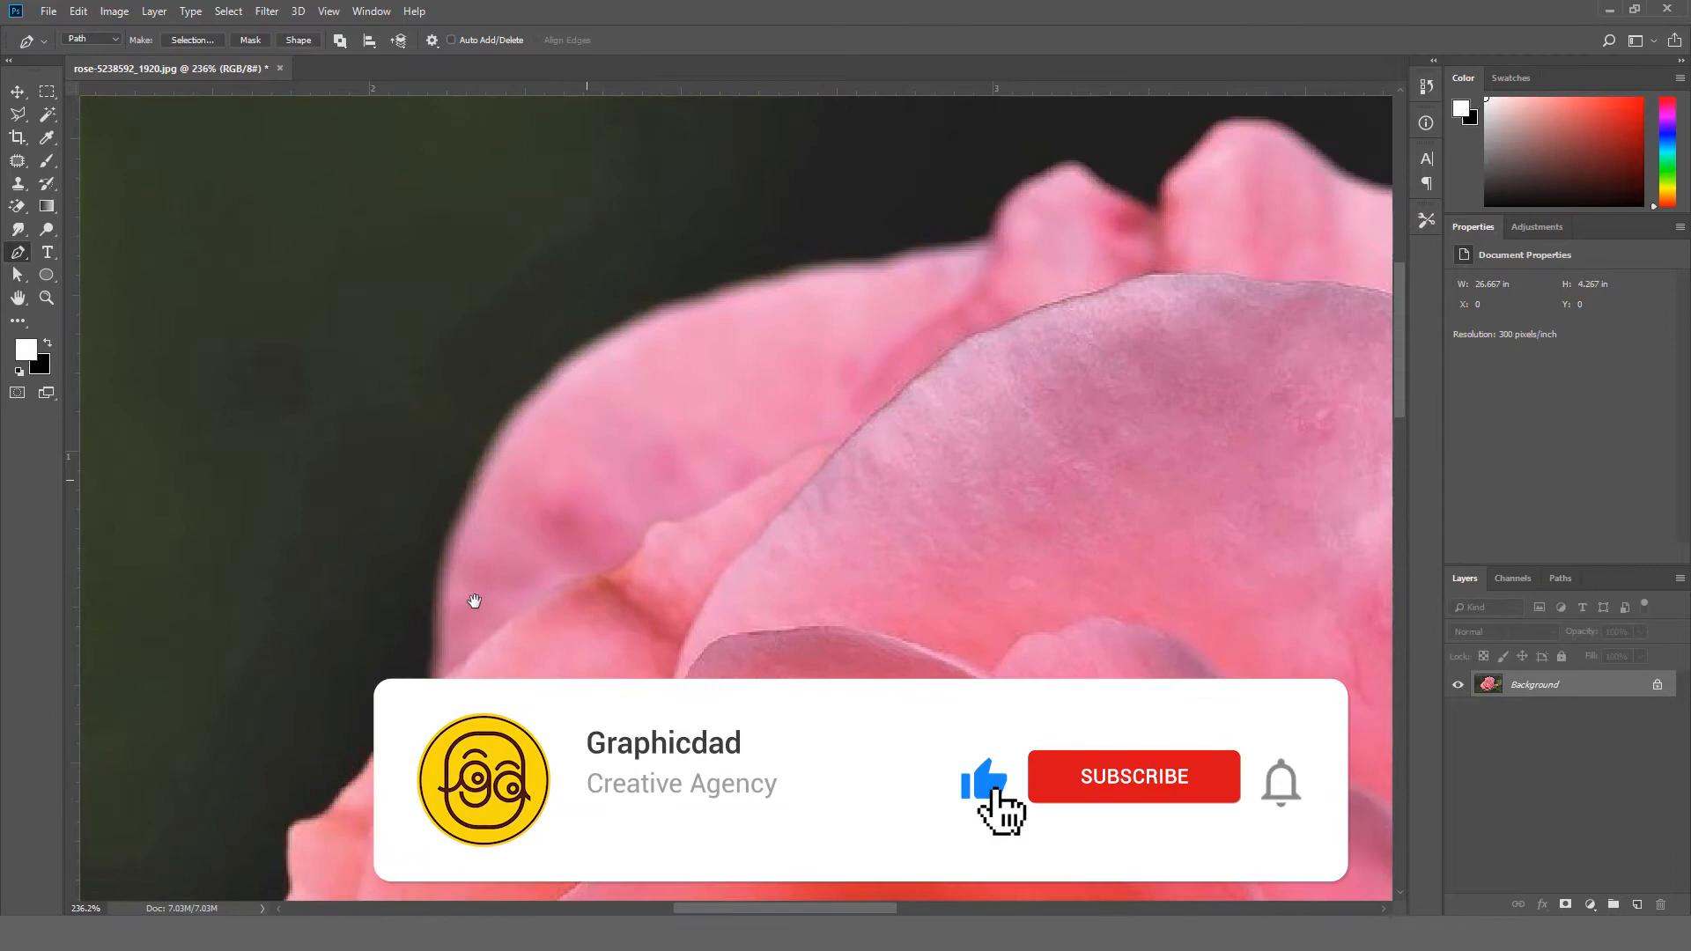
pyautogui.moveTo(556, 374); pyautogui.dragTo(697, 238)
pyautogui.keyDown('alt'); pyautogui.click(556, 374); pyautogui.keyUp('alt')
pyautogui.moveTo(610, 379); pyautogui.dragTo(407, 487)
pyautogui.moveTo(510, 405); pyautogui.dragTo(619, 369)
pyautogui.keyDown('alt'); pyautogui.click(511, 407); pyautogui.keyUp('alt')
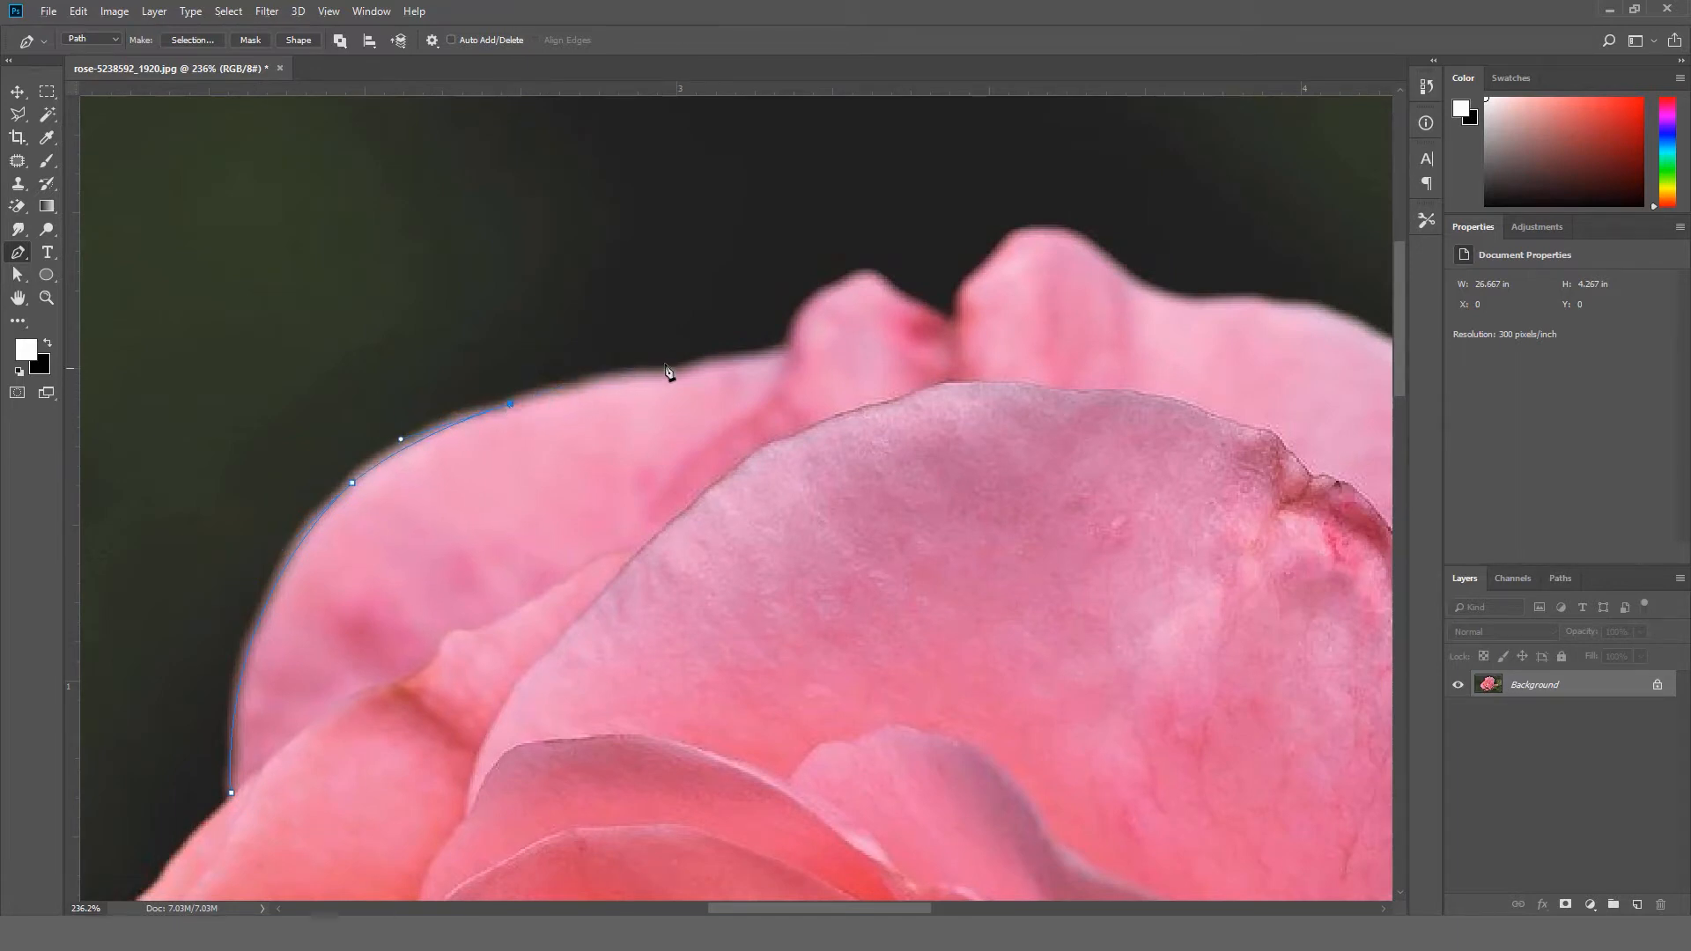
# Continue the path along the rose's top edge and over the first small bump, removing the direction handles at sharp turns.
pyautogui.moveTo(645, 377); pyautogui.dragTo(711, 357)
pyautogui.keyDown('alt'); pyautogui.click(647, 378); pyautogui.keyUp('alt')
pyautogui.keyDown('alt'); pyautogui.click(700, 365); pyautogui.keyUp('alt')
pyautogui.moveTo(785, 348); pyautogui.dragTo(567, 547)
pyautogui.click(808, 349)
pyautogui.hotkey('ctrl', 'z')
pyautogui.keyDown('alt'); pyautogui.click(783, 352); pyautogui.keyUp('alt')
pyautogui.moveTo(623, 480); pyautogui.dragTo(663, 497)
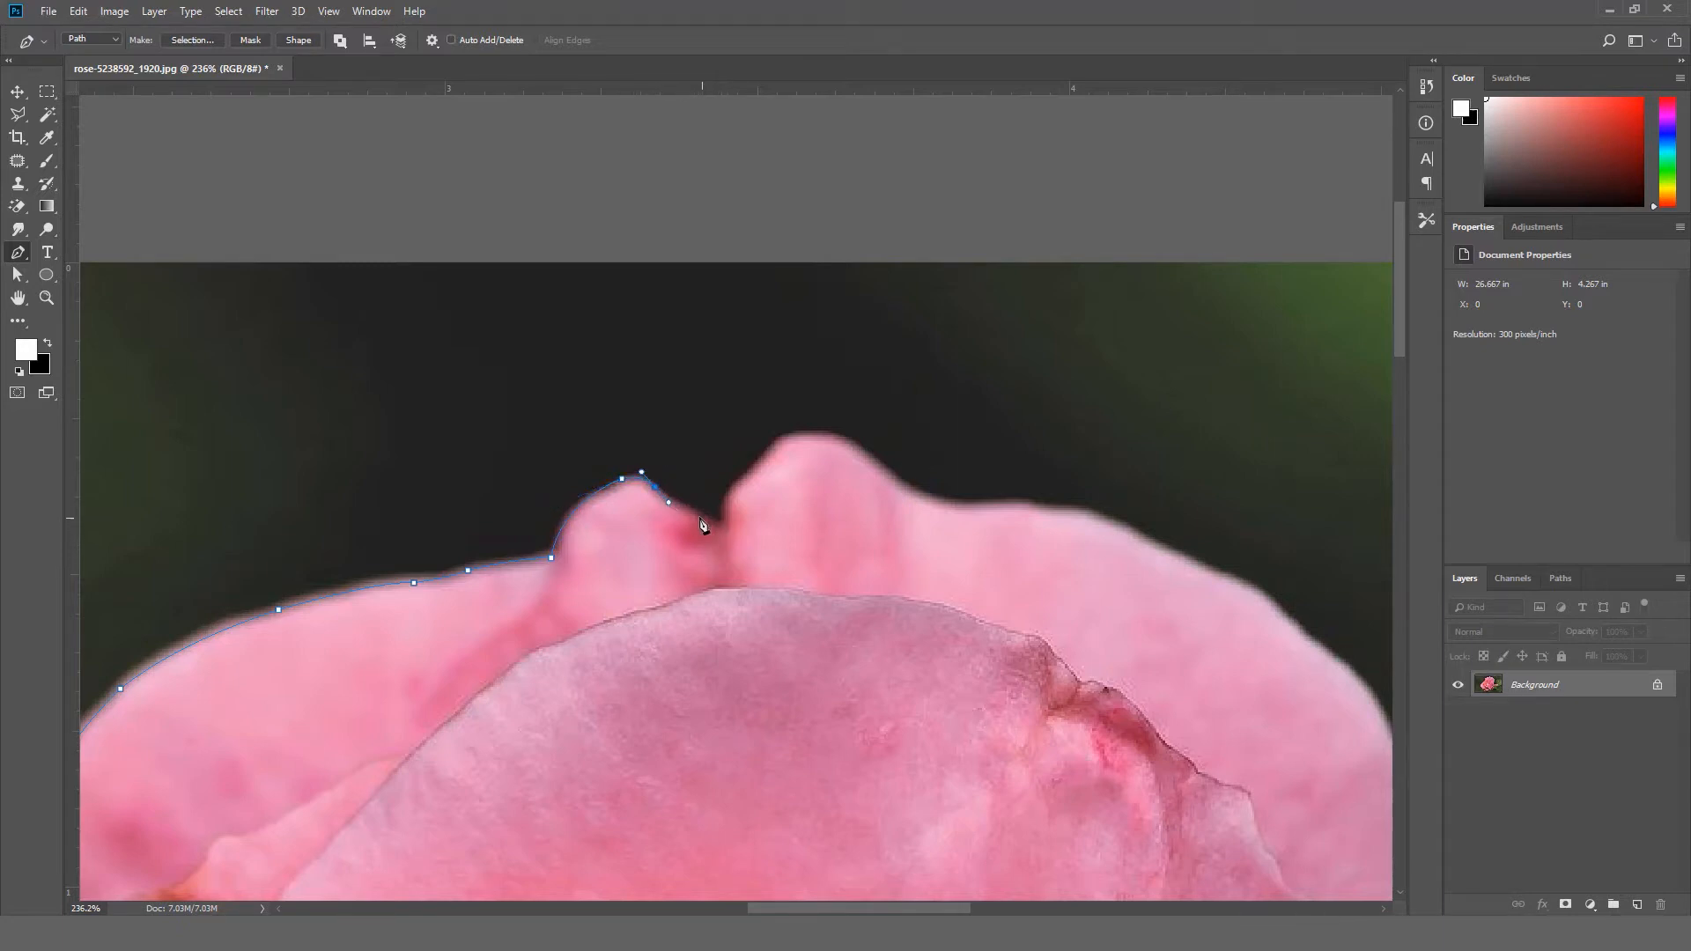
# Trace the notch between the two top bumps and carry the path over the crest of the second bump.
pyautogui.moveTo(724, 526); pyautogui.dragTo(722, 509)
pyautogui.scroll(5, 736, 512)
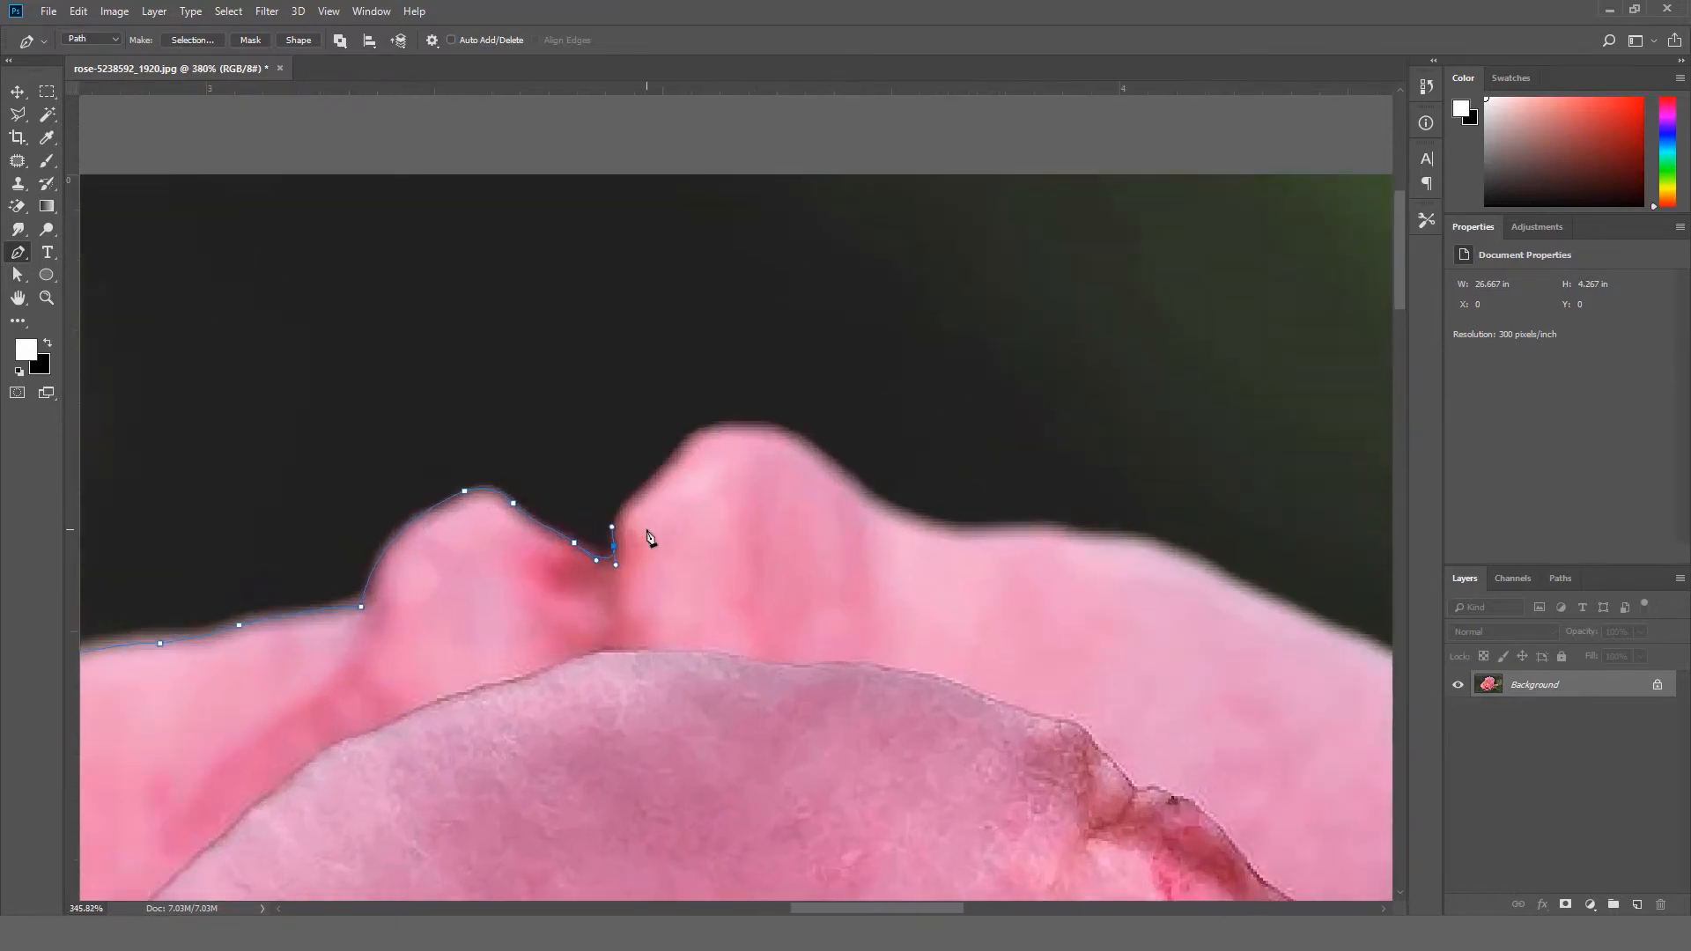
pyautogui.click(651, 465)
pyautogui.click(681, 441)
pyautogui.moveTo(733, 387); pyautogui.dragTo(772, 384)
pyautogui.click(955, 477)
pyautogui.moveTo(963, 493); pyautogui.dragTo(707, 442)
pyautogui.moveTo(804, 466); pyautogui.dragTo(743, 430)
pyautogui.hotkey('ctrl', 'z')
pyautogui.hotkey('ctrl', 'z')
# Trace the slope behind the second top bump and around the rose's upper-right shoulder with curved anchors.
pyautogui.moveTo(427, 340); pyautogui.dragTo(494, 399)
pyautogui.moveTo(595, 422); pyautogui.dragTo(660, 426)
pyautogui.moveTo(820, 434); pyautogui.dragTo(869, 449)
pyautogui.moveTo(951, 489); pyautogui.dragTo(493, 321)
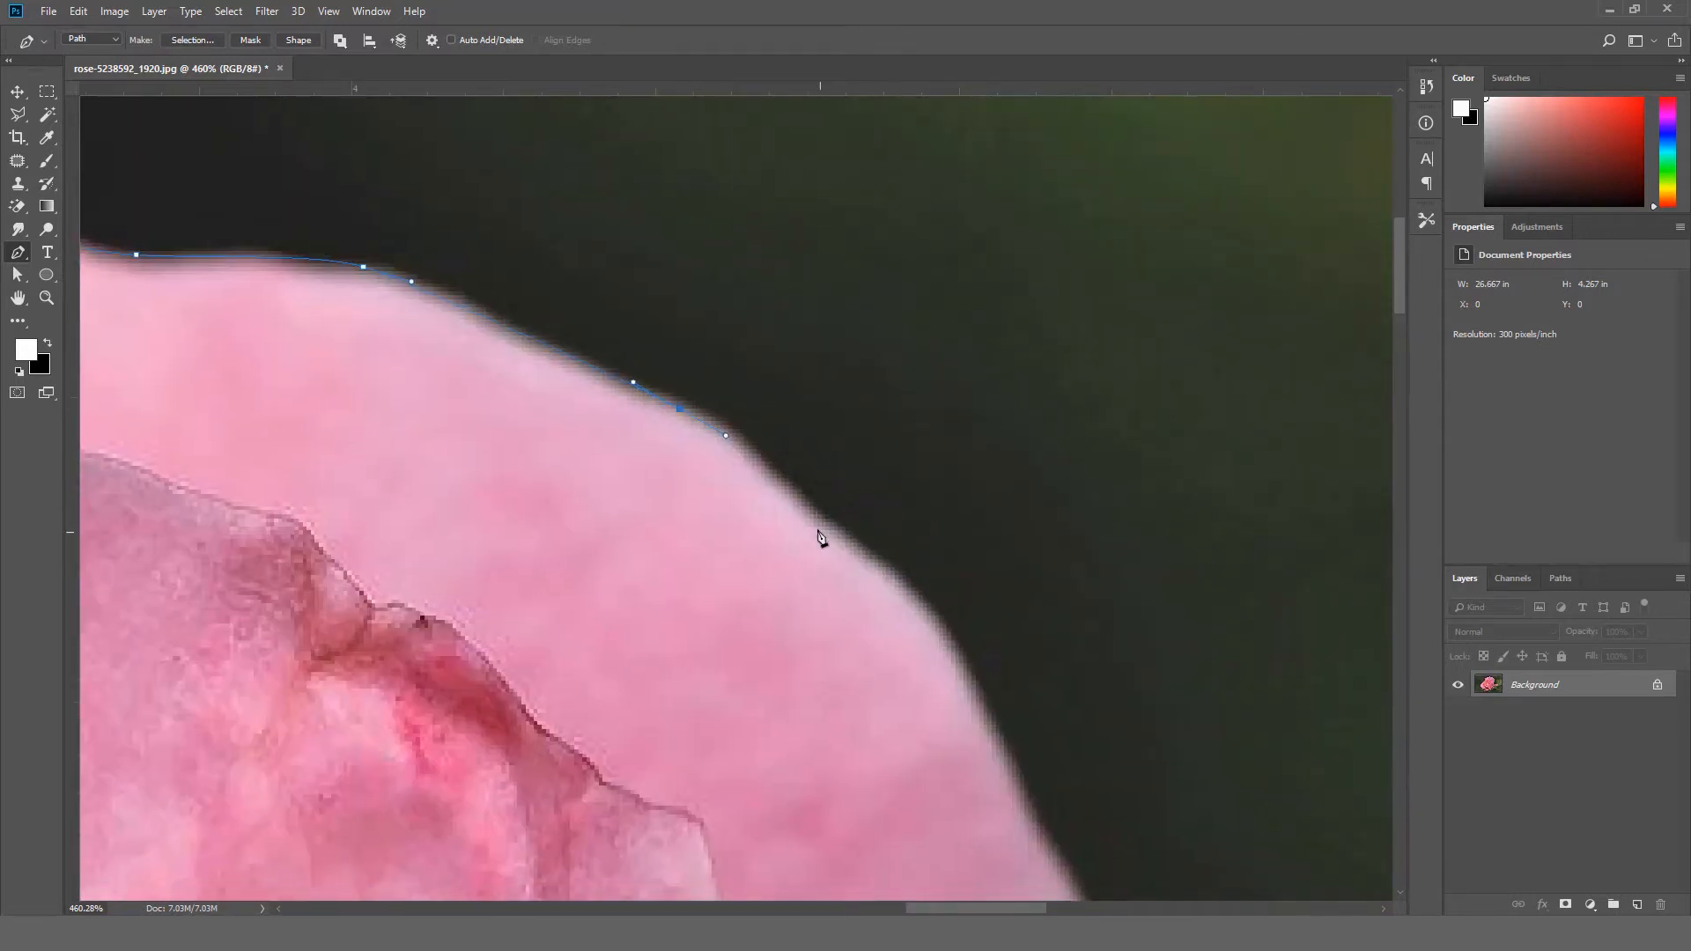
pyautogui.moveTo(809, 513); pyautogui.dragTo(870, 320)
pyautogui.moveTo(918, 459); pyautogui.dragTo(968, 564)
# Extend the path down the outer right side of the large upper-right petal.
pyautogui.moveTo(984, 675); pyautogui.dragTo(979, 387)
pyautogui.moveTo(981, 451); pyautogui.dragTo(982, 523)
pyautogui.click(983, 595)
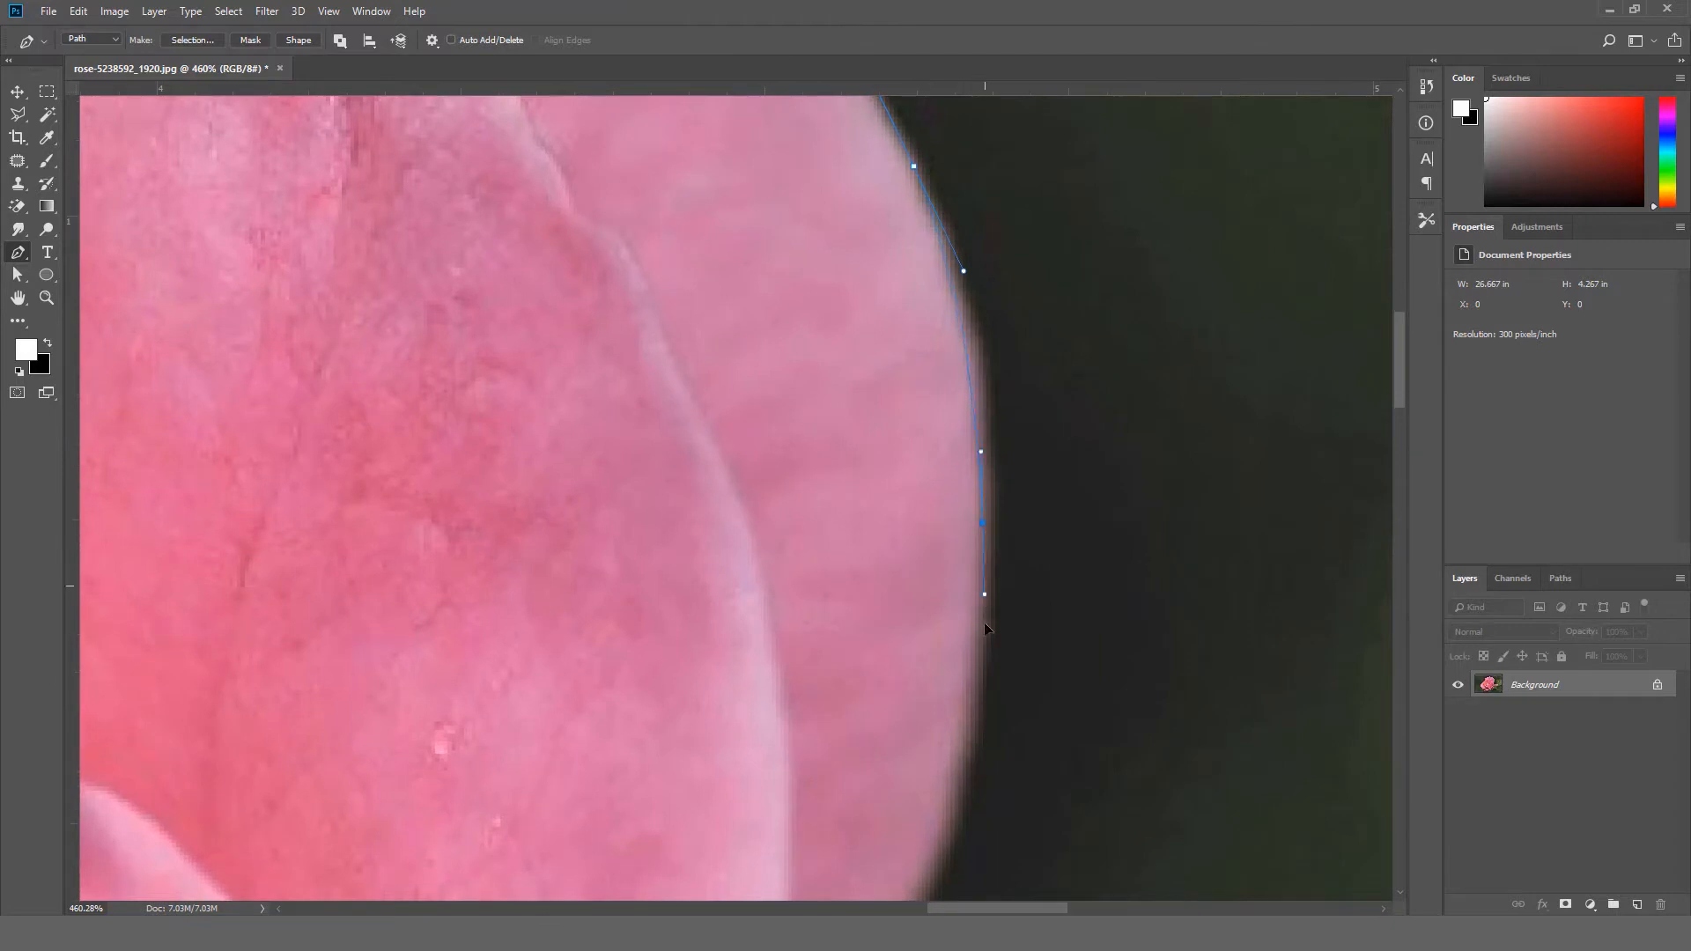
pyautogui.moveTo(958, 722); pyautogui.dragTo(996, 404)
pyautogui.moveTo(987, 493); pyautogui.dragTo(946, 616)
# Trace the lower right side of the rose down to the inner corner where the long side petal begins.
pyautogui.moveTo(919, 676); pyautogui.dragTo(1090, 245)
pyautogui.moveTo(905, 546); pyautogui.dragTo(820, 639)
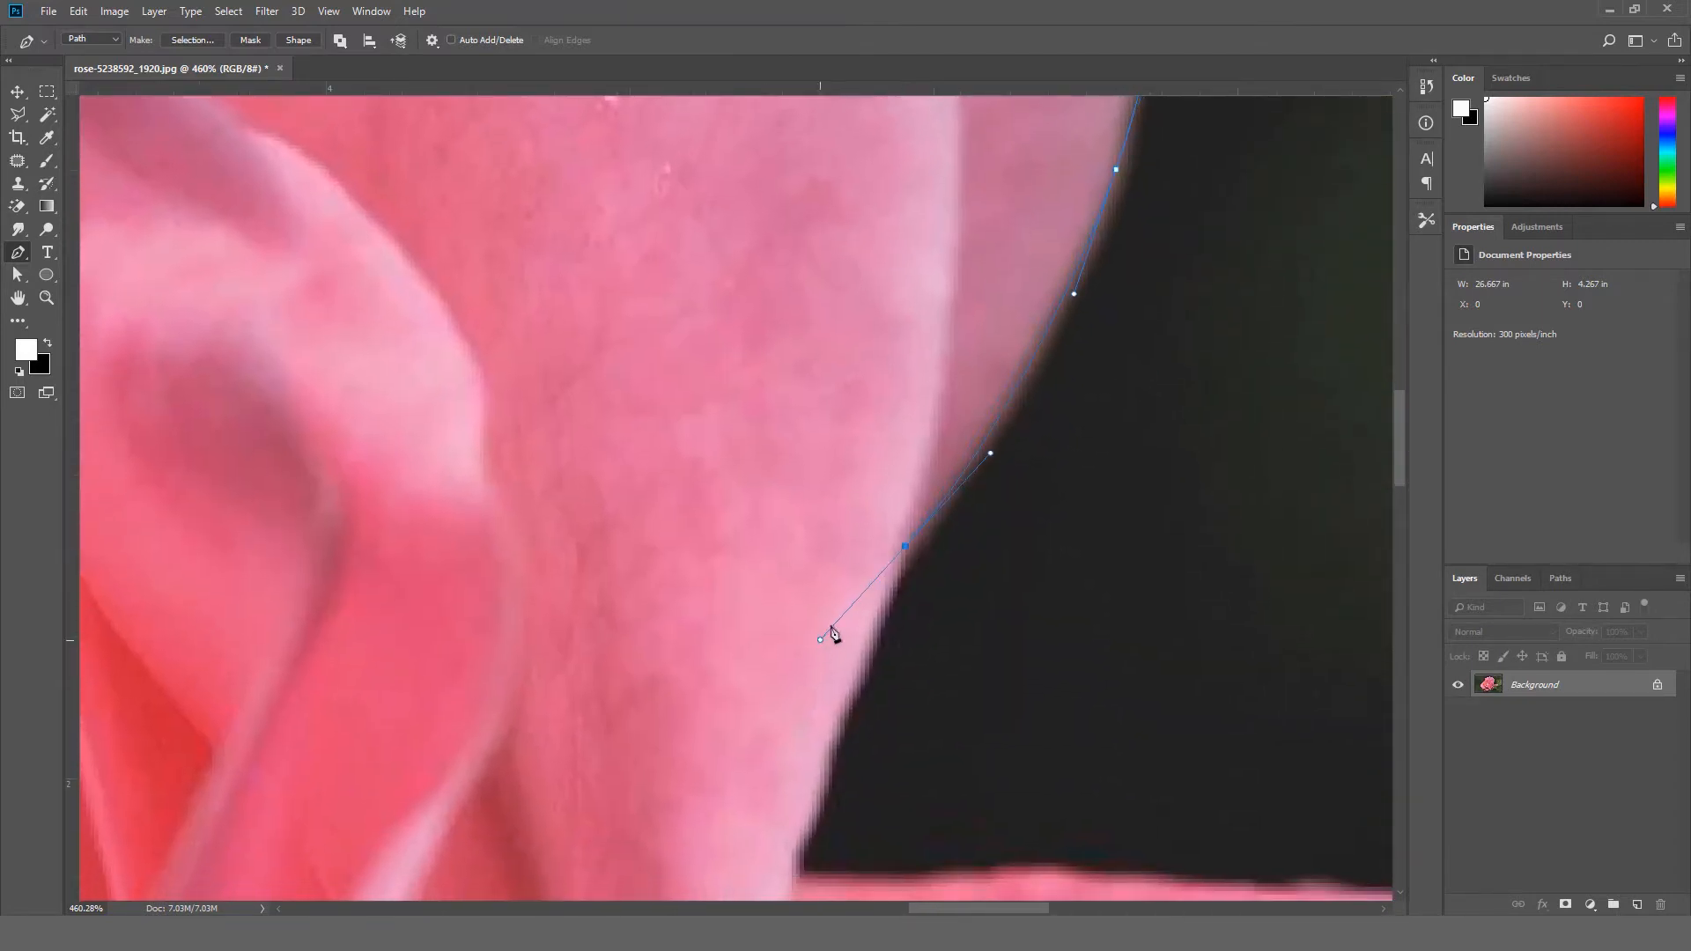
pyautogui.keyDown('alt'); pyautogui.click(906, 547); pyautogui.keyUp('alt')
pyautogui.moveTo(906, 553); pyautogui.dragTo(937, 400)
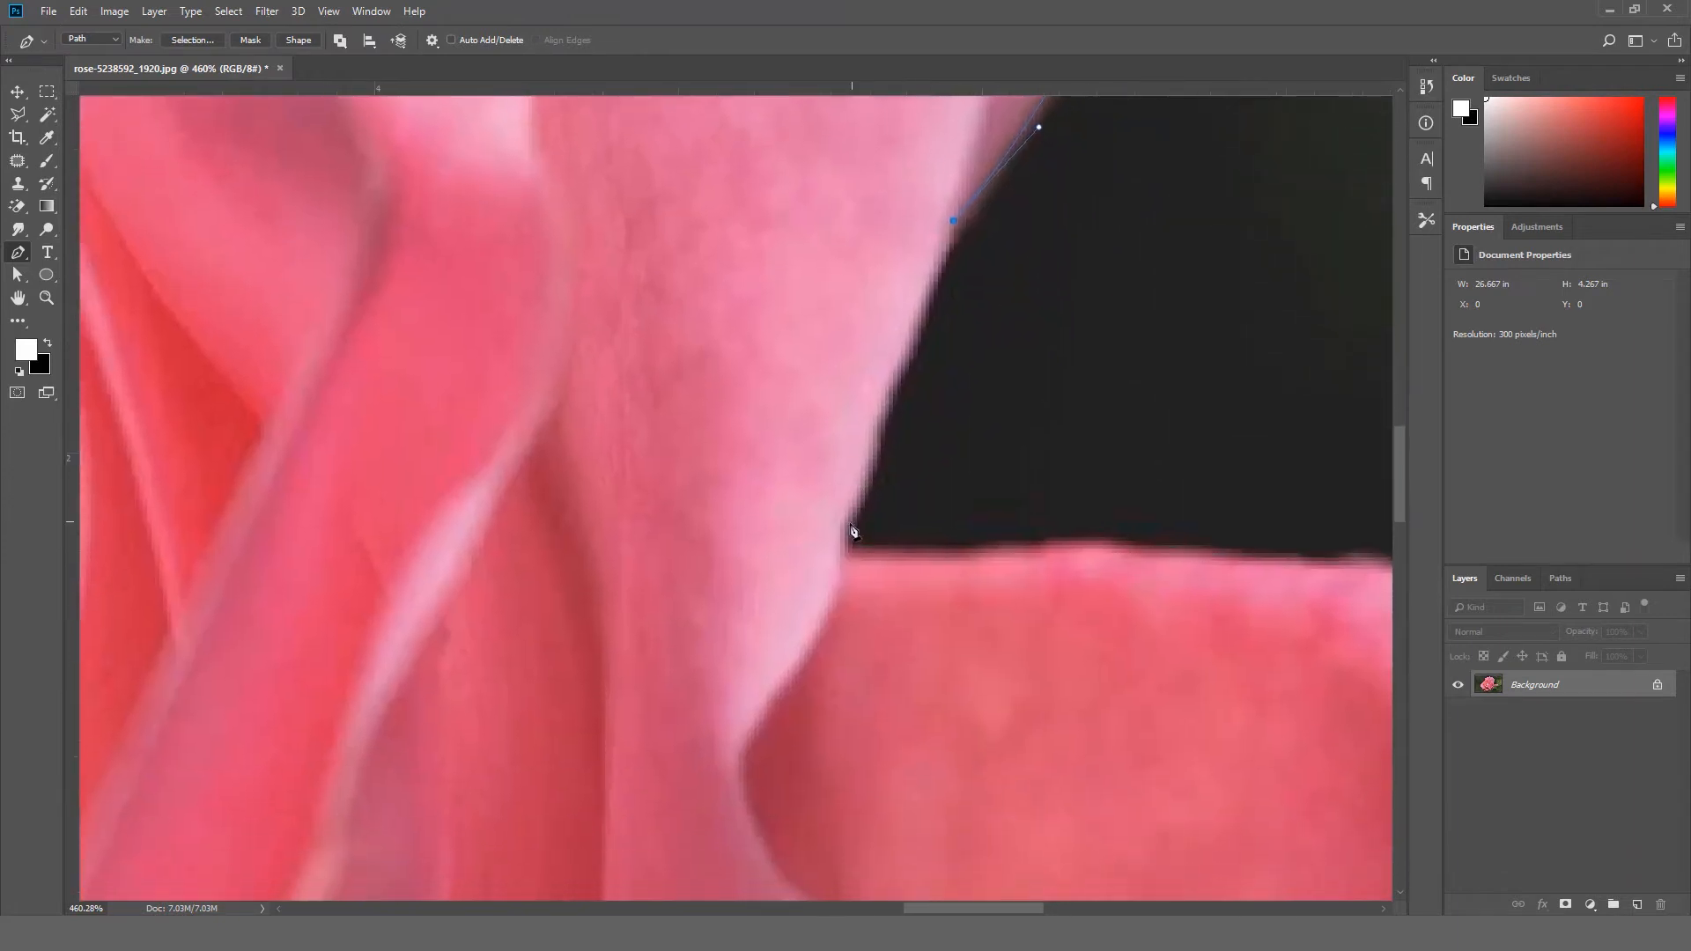
pyautogui.moveTo(868, 484); pyautogui.dragTo(868, 484)
pyautogui.moveTo(853, 545); pyautogui.dragTo(872, 551)
# Trace the top edge of the long side petal up to its rounded outer corner.
pyautogui.moveTo(1049, 537); pyautogui.dragTo(716, 441)
pyautogui.moveTo(848, 460); pyautogui.dragTo(975, 467)
pyautogui.moveTo(1073, 486); pyautogui.dragTo(744, 464)
pyautogui.moveTo(877, 471)
pyautogui.mouseDown()
pyautogui.moveTo(936, 467)
pyautogui.moveTo(741, 479)
pyautogui.moveTo(777, 461)
pyautogui.moveTo(880, 489)
pyautogui.mouseUp()
# Trace around the outer tip of the long side petal and along the folded edge beneath it.
pyautogui.moveTo(922, 553); pyautogui.dragTo(719, 328)
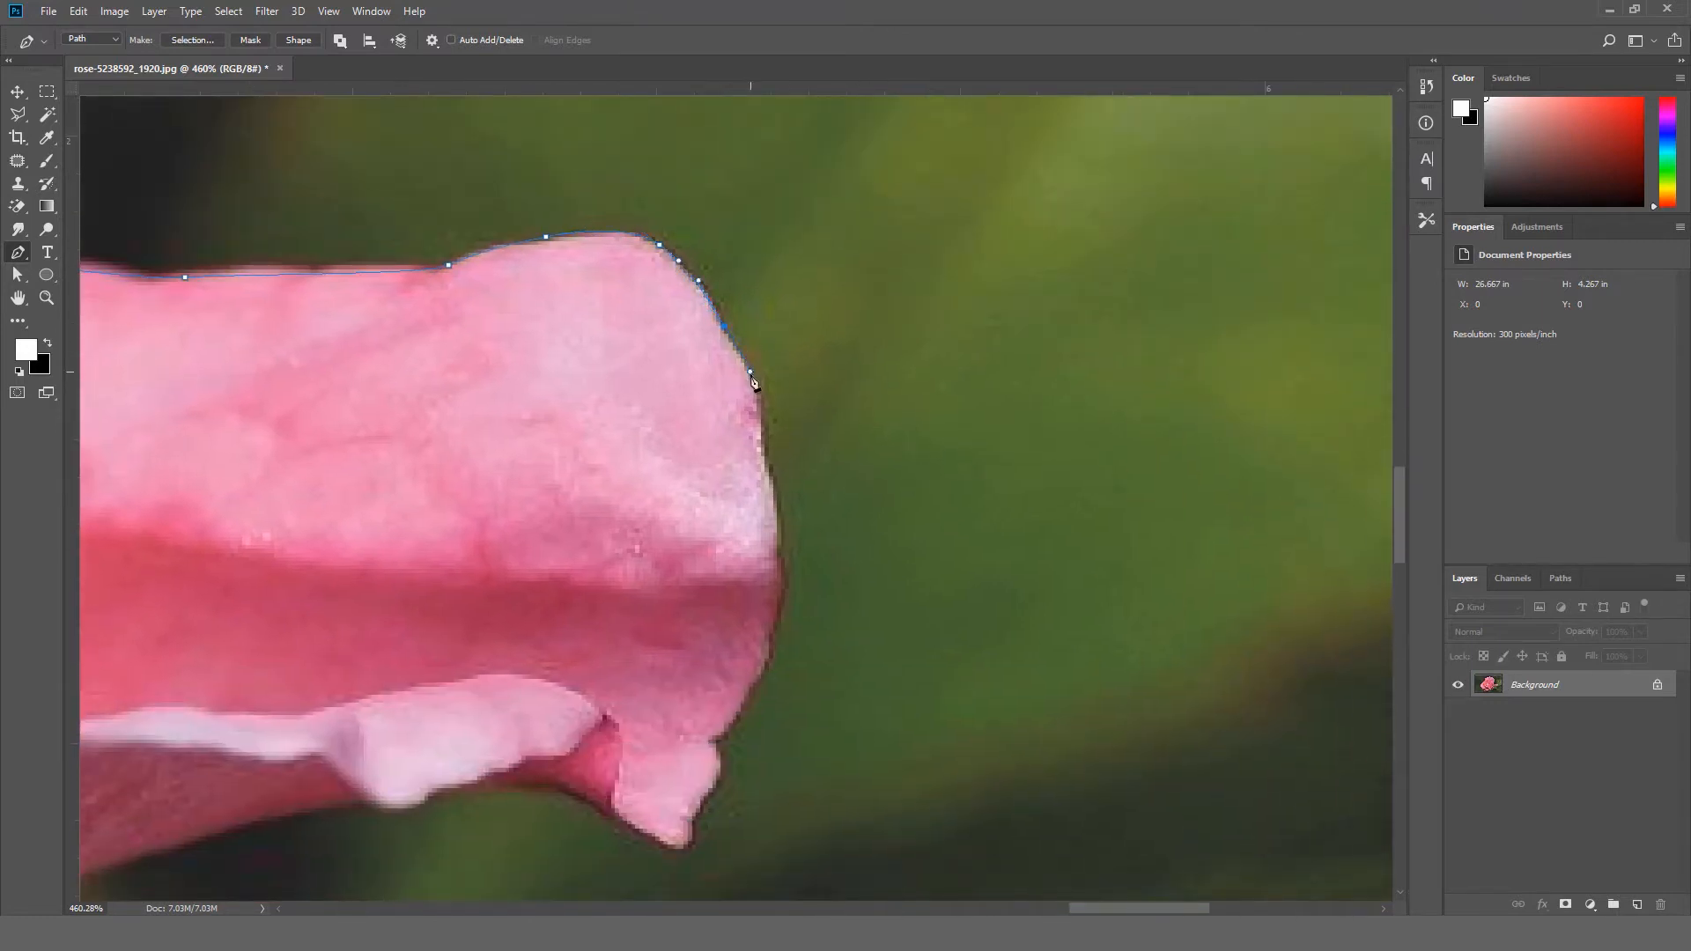
pyautogui.moveTo(781, 489); pyautogui.dragTo(803, 429)
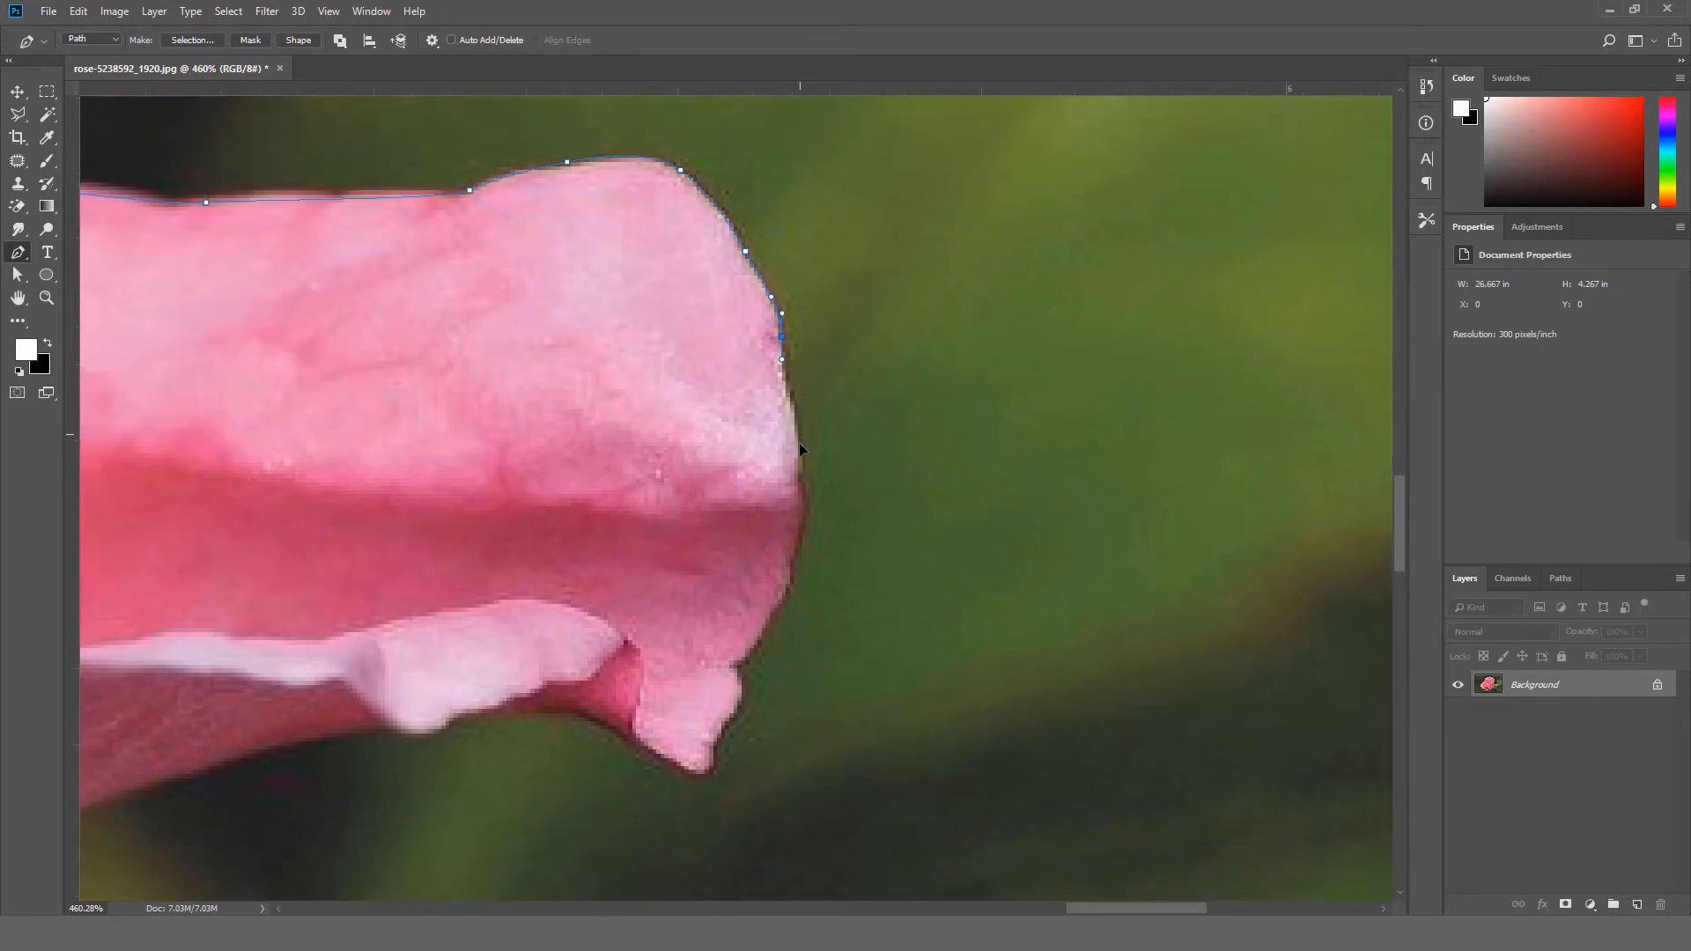
pyautogui.moveTo(796, 518); pyautogui.dragTo(832, 479)
pyautogui.hotkey('ctrl', 'z')
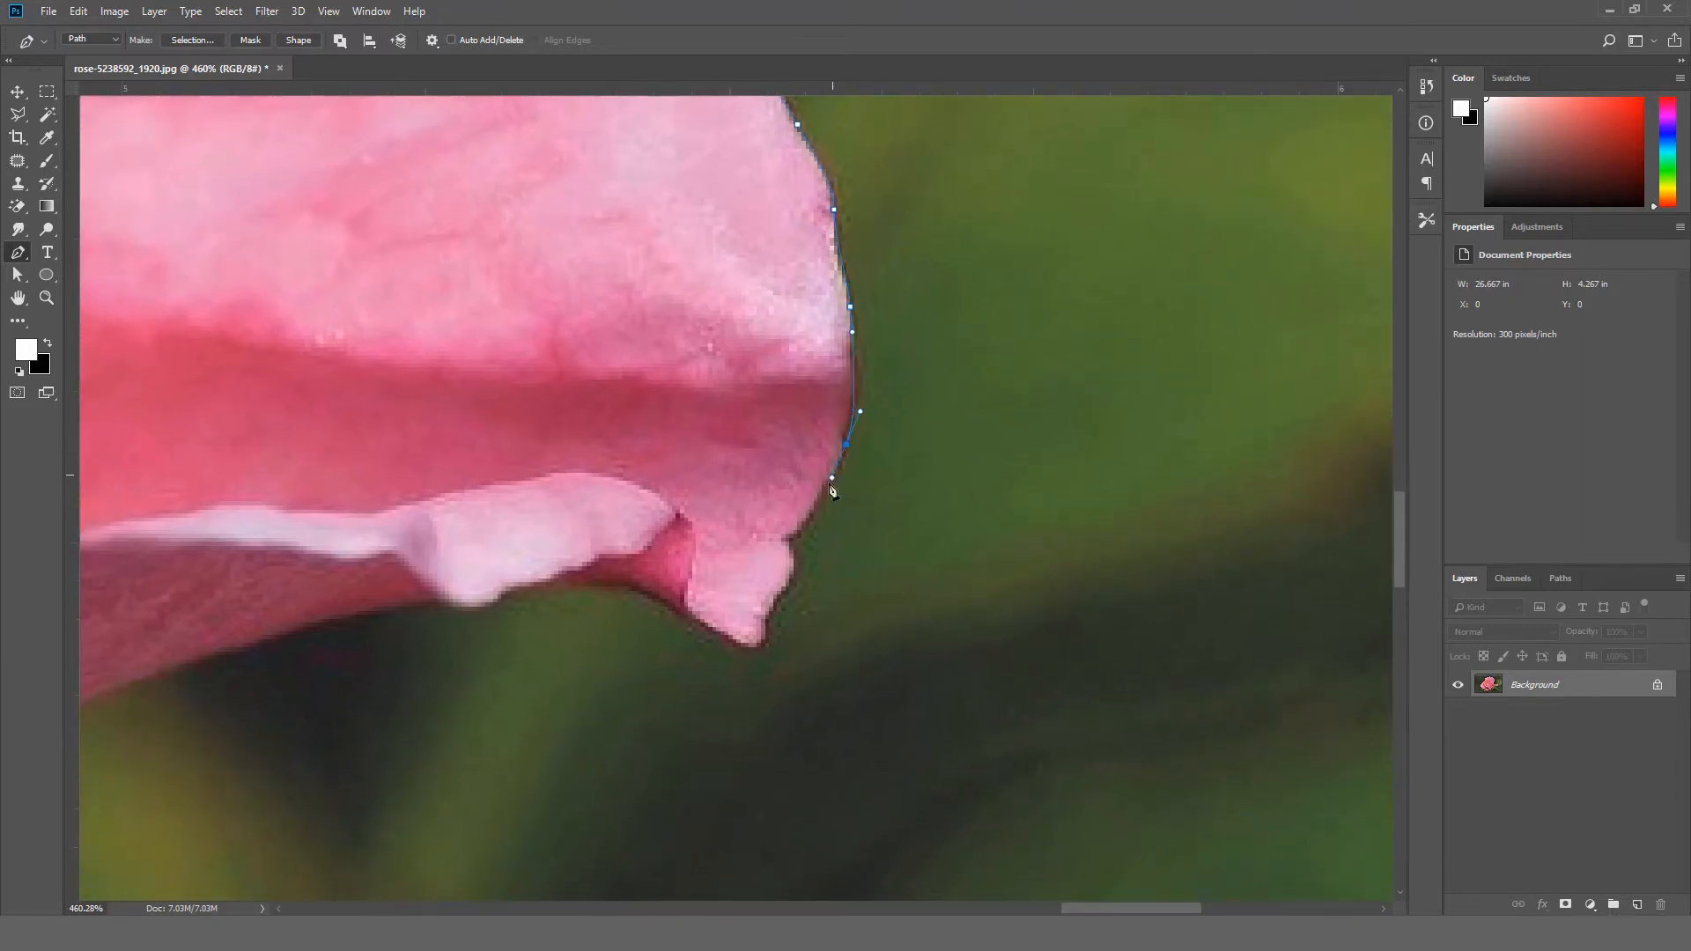
pyautogui.moveTo(784, 548); pyautogui.dragTo(936, 447)
pyautogui.moveTo(781, 393)
pyautogui.mouseDown()
pyautogui.moveTo(868, 466)
pyautogui.moveTo(826, 448)
pyautogui.moveTo(880, 425)
pyautogui.moveTo(798, 417)
pyautogui.mouseUp()
pyautogui.press('a')
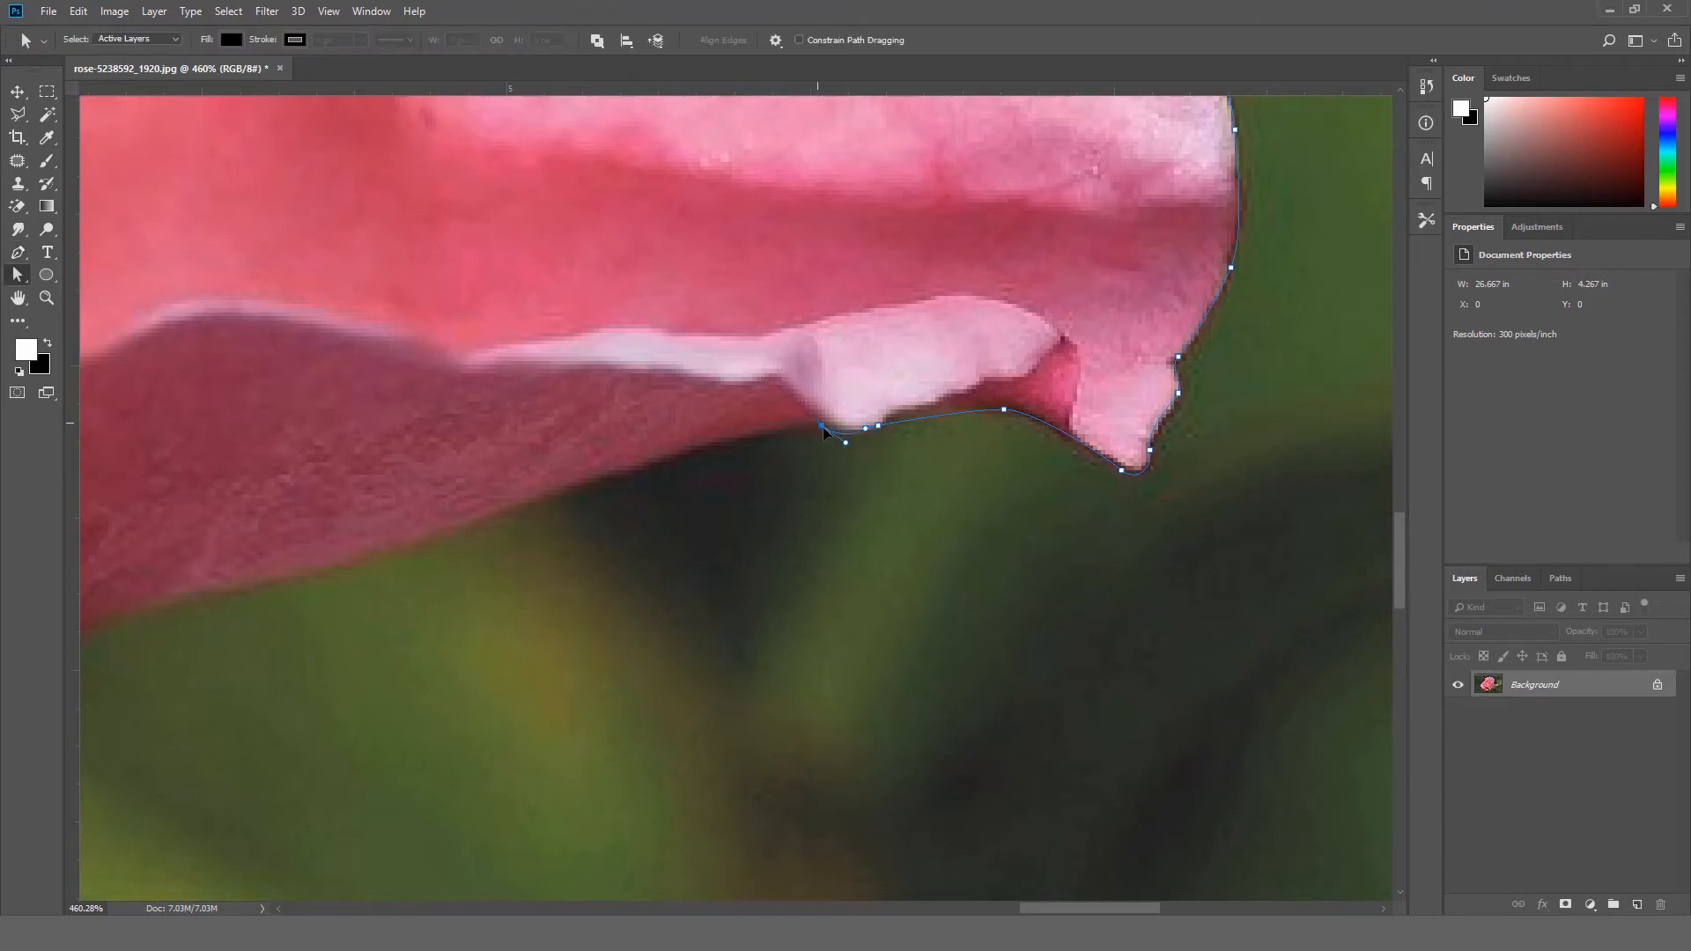
# Continue the path along the underside of the long side petal, back toward the body of the rose.
pyautogui.press('p')
pyautogui.moveTo(744, 427); pyautogui.dragTo(1026, 361)
pyautogui.moveTo(820, 435); pyautogui.dragTo(969, 344)
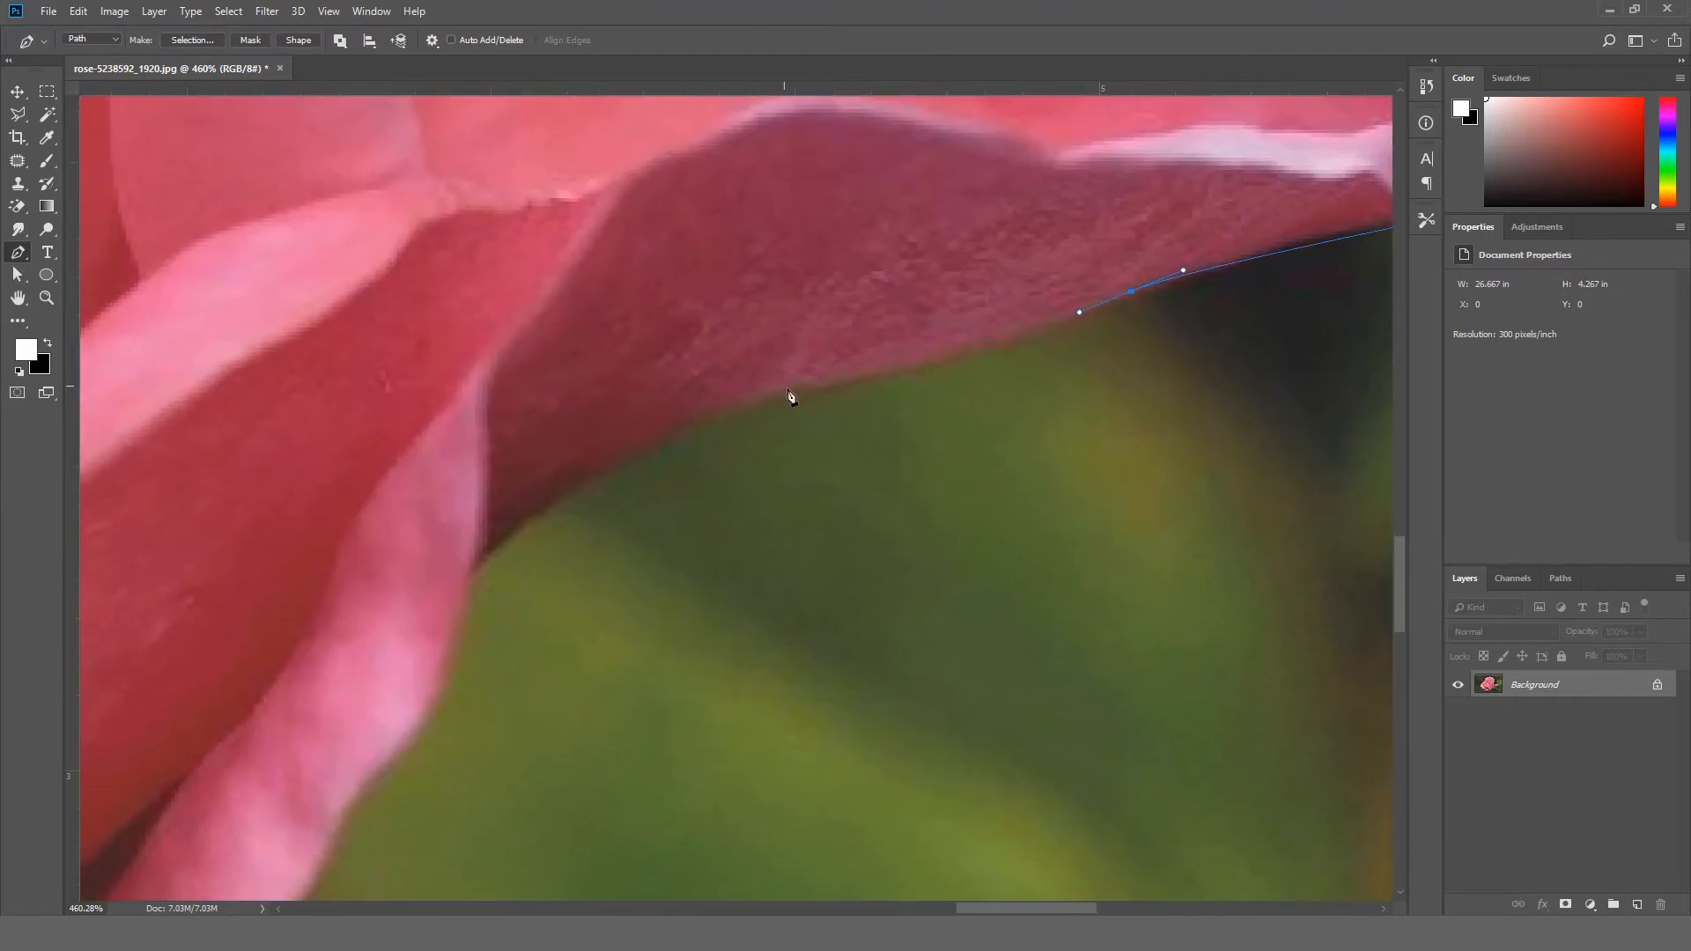
pyautogui.keyDown('alt'); pyautogui.click(792, 391); pyautogui.keyUp('alt')
pyautogui.moveTo(792, 392); pyautogui.dragTo(945, 270)
pyautogui.moveTo(754, 357); pyautogui.dragTo(680, 396)
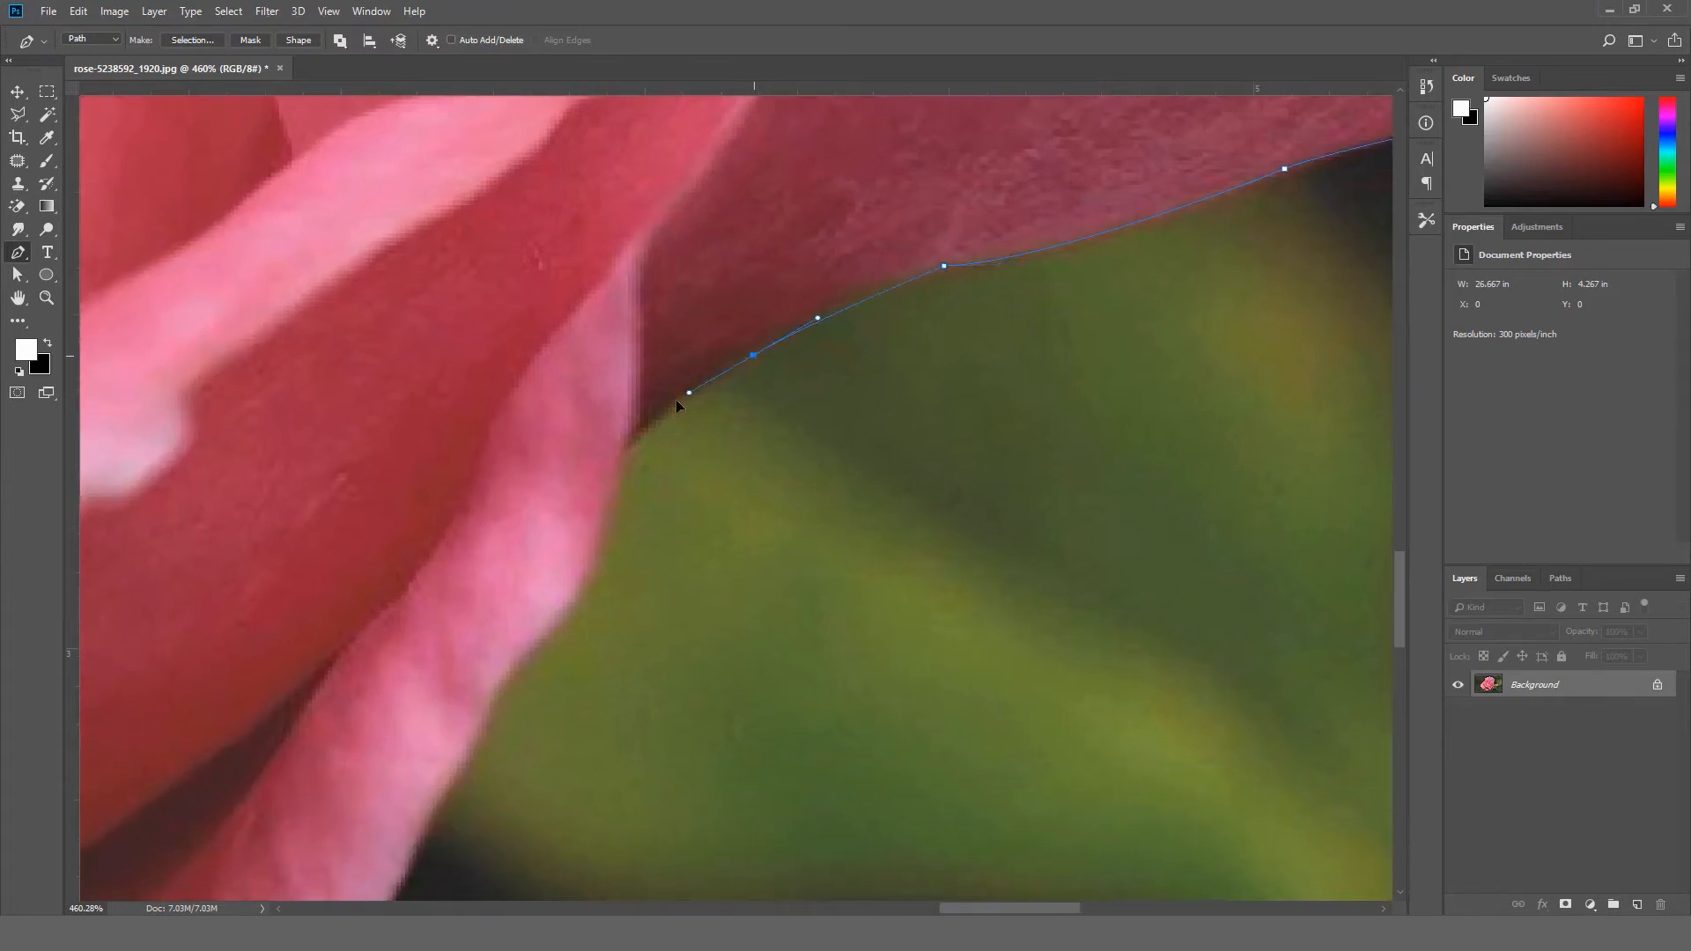
# Trace the outer edge of the lower-right petal down to its tip at the leaf.
pyautogui.moveTo(607, 536); pyautogui.dragTo(904, 271)
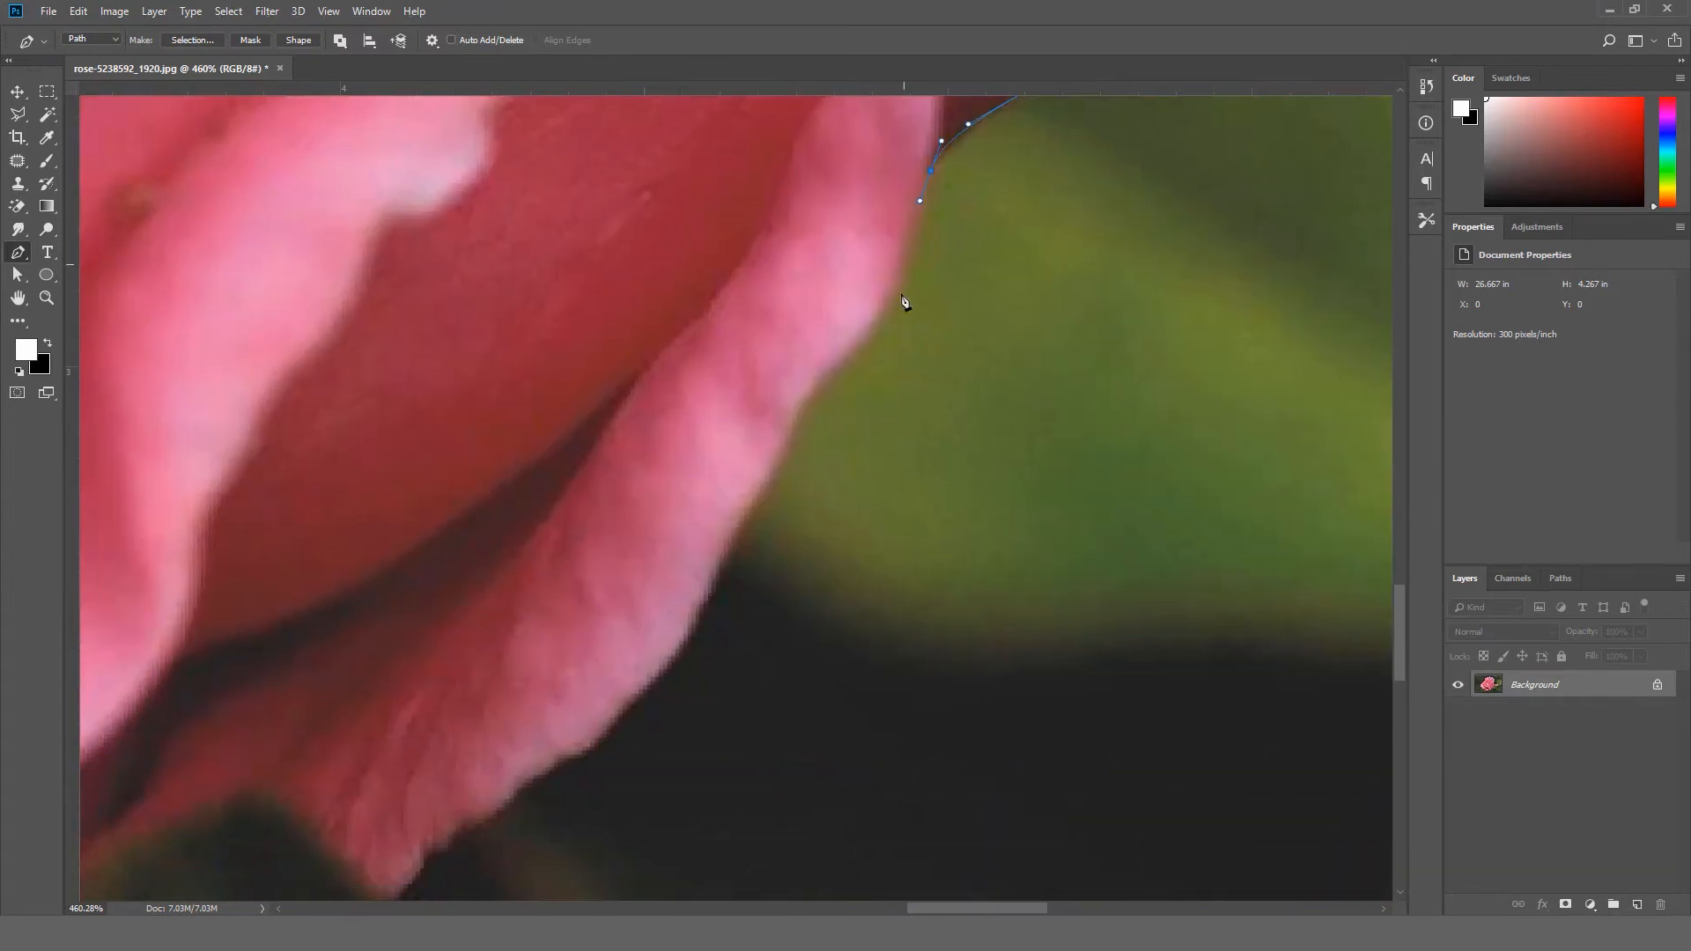
pyautogui.moveTo(867, 327); pyautogui.dragTo(812, 397)
pyautogui.moveTo(746, 483); pyautogui.dragTo(864, 386)
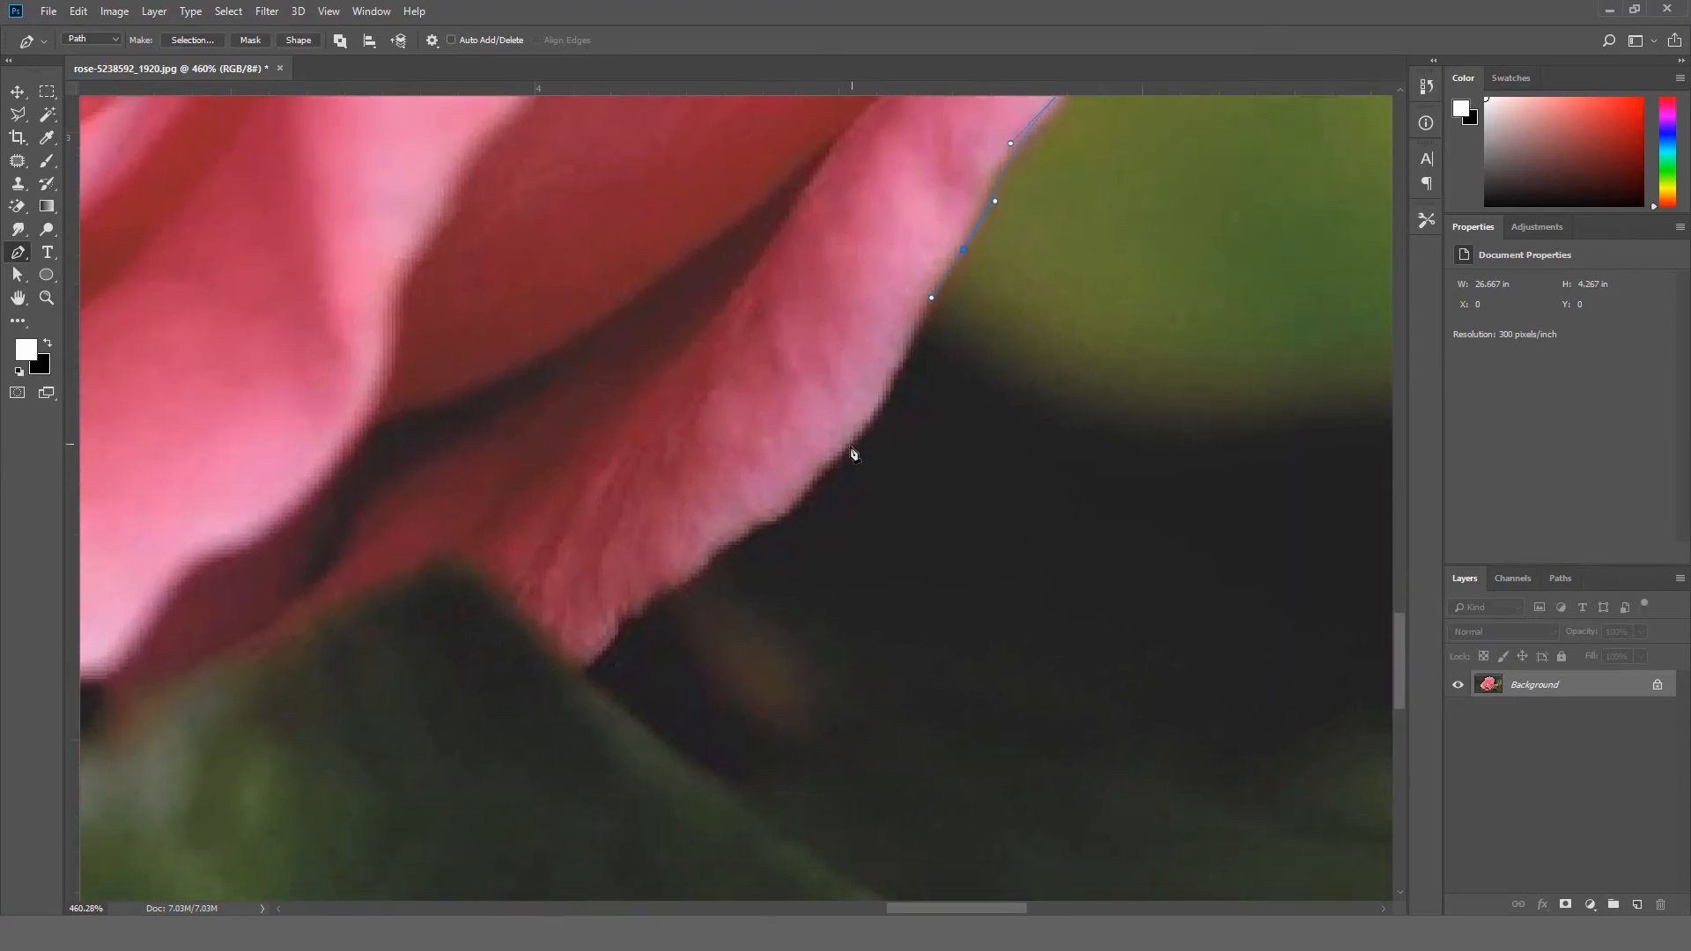
pyautogui.moveTo(816, 467); pyautogui.dragTo(798, 496)
pyautogui.moveTo(728, 550); pyautogui.dragTo(834, 454)
pyautogui.click(921, 381)
pyautogui.click(861, 421)
pyautogui.click(812, 457)
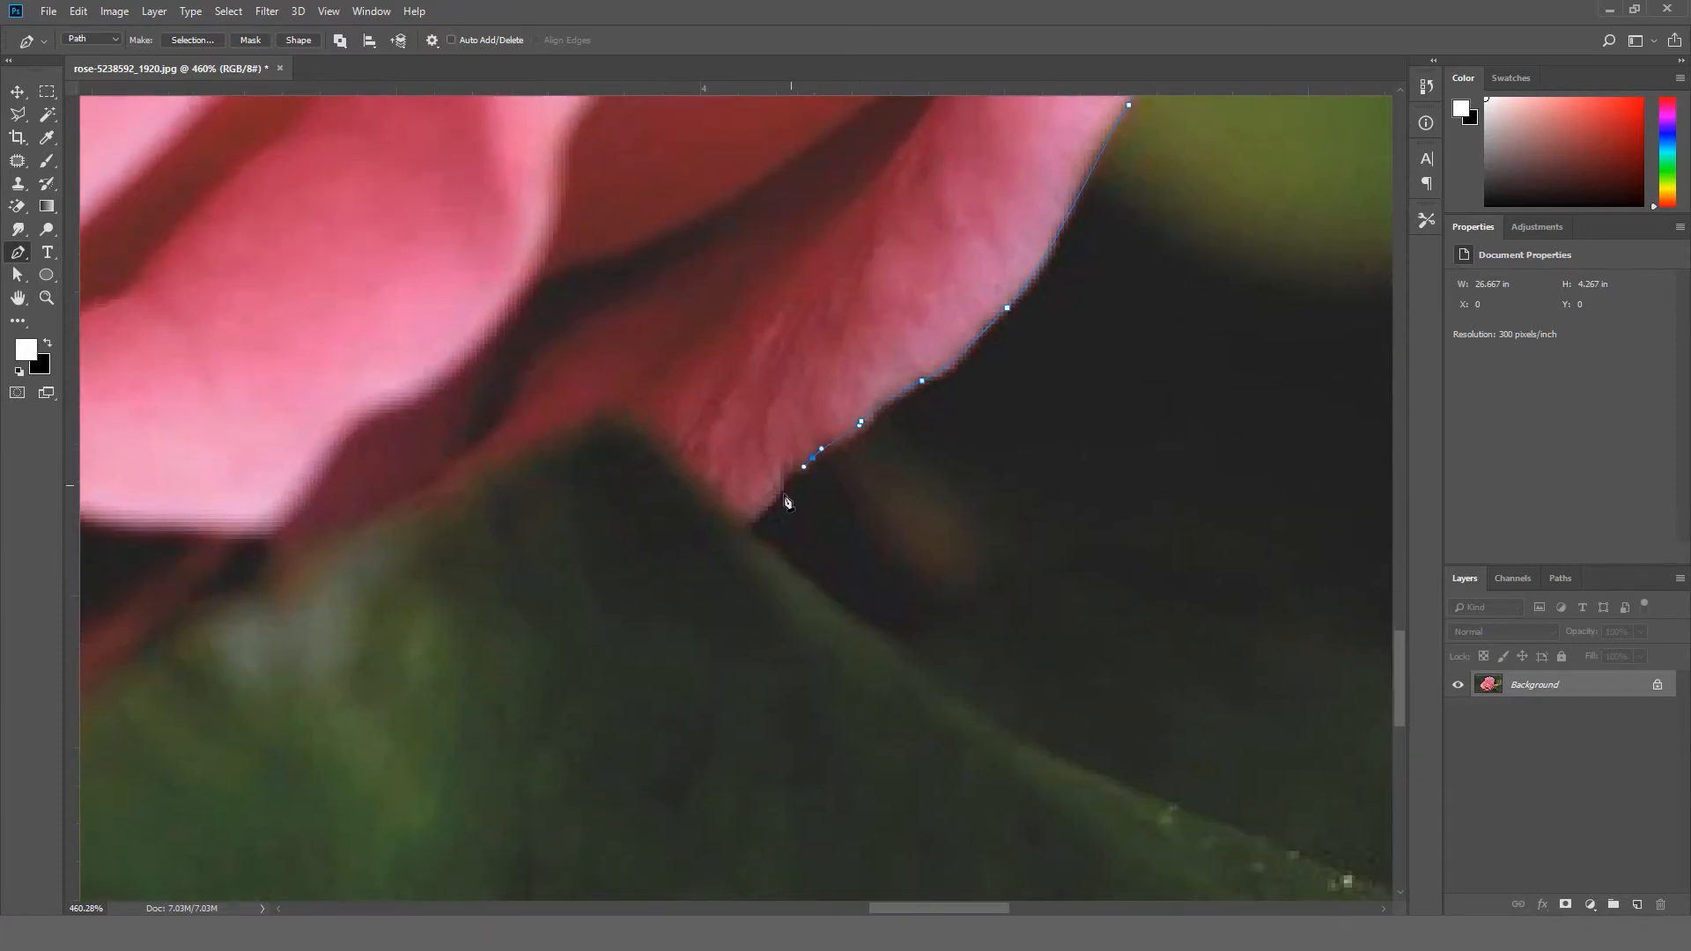
pyautogui.moveTo(748, 523); pyautogui.dragTo(731, 529)
# Trace the boundary where the green leaf overlaps the rose's lower petals, down to the bottom petal.
pyautogui.moveTo(692, 468); pyautogui.dragTo(872, 525)
pyautogui.moveTo(815, 470); pyautogui.dragTo(757, 484)
pyautogui.moveTo(520, 595); pyautogui.dragTo(983, 397)
pyautogui.scroll(-3, 1004, 413)
pyautogui.moveTo(891, 458); pyautogui.dragTo(882, 492)
pyautogui.moveTo(870, 537); pyautogui.dragTo(916, 469)
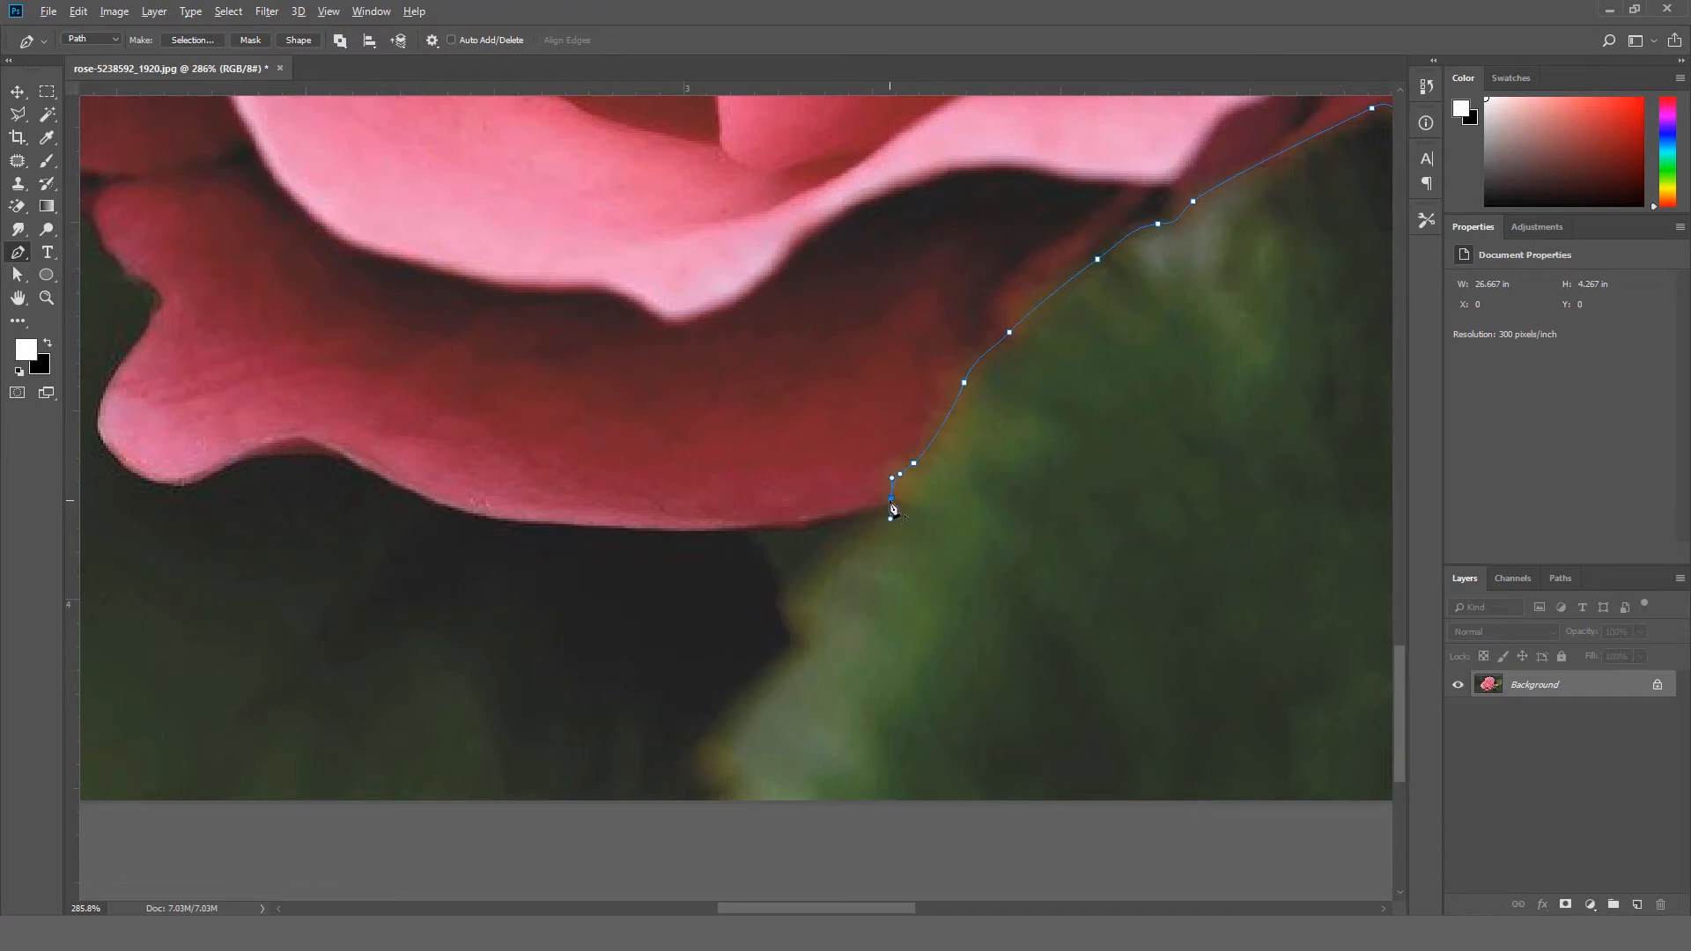
# Trace the underside of the bottom petal and around its rounded lobe on the left.
pyautogui.moveTo(853, 516); pyautogui.dragTo(836, 521)
pyautogui.moveTo(585, 523); pyautogui.dragTo(892, 491)
pyautogui.moveTo(810, 449); pyautogui.dragTo(720, 387)
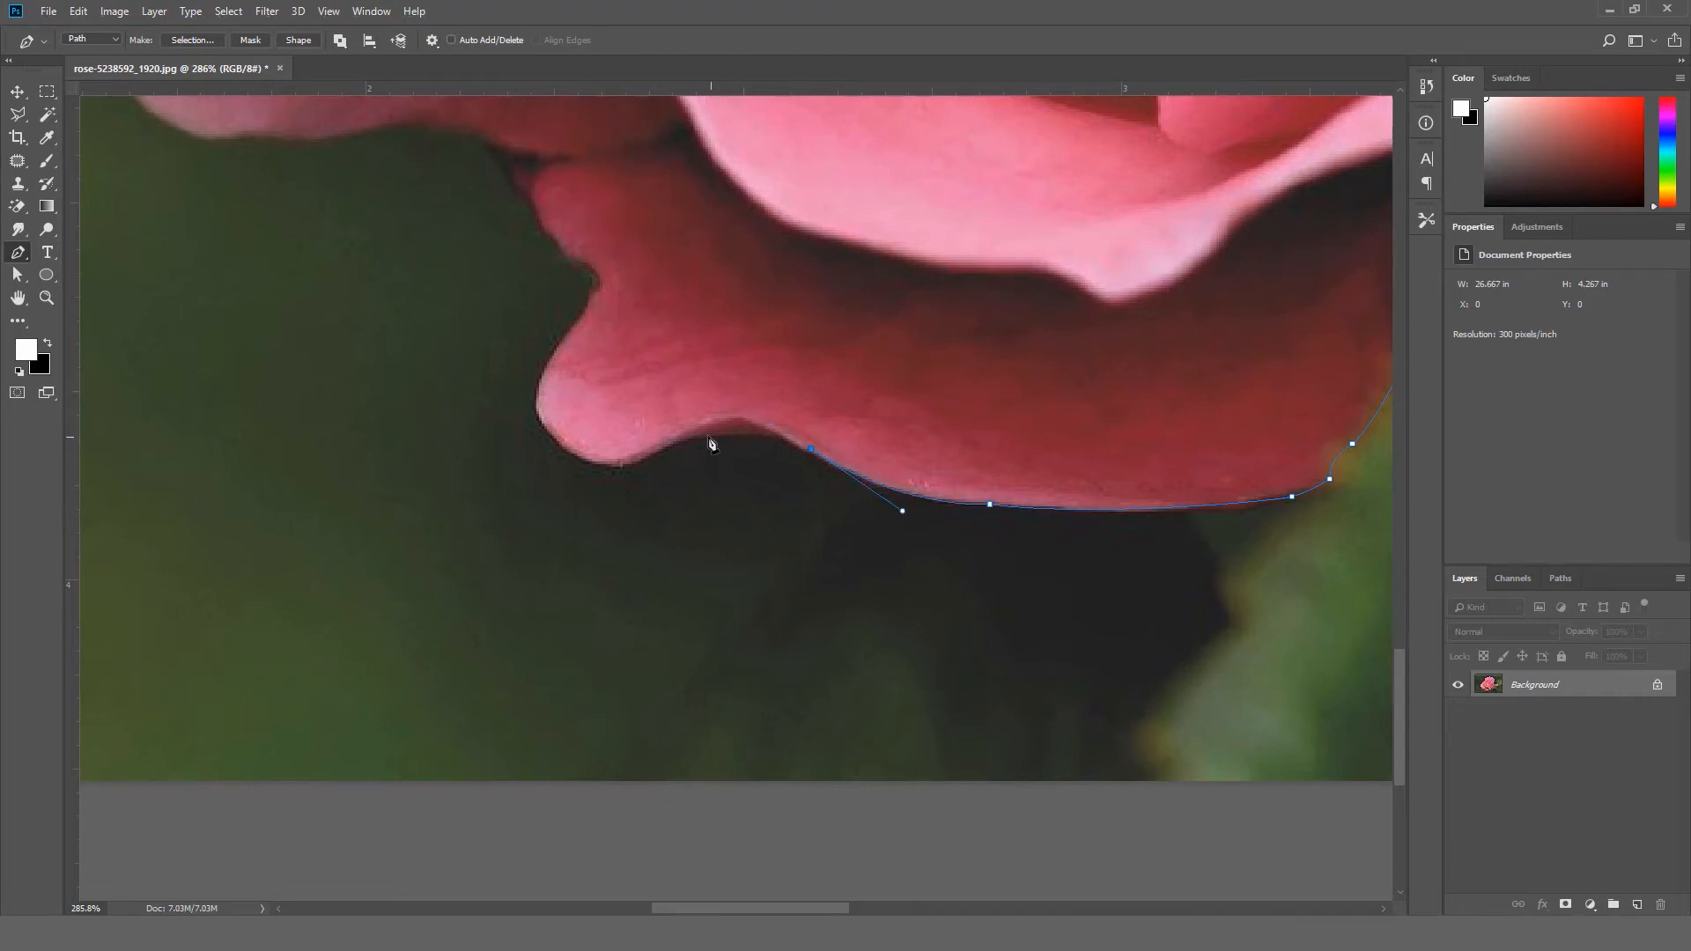
pyautogui.moveTo(675, 442); pyautogui.dragTo(650, 487)
pyautogui.click(675, 443)
pyautogui.keyDown('alt'); pyautogui.click(562, 447); pyautogui.keyUp('alt')
pyautogui.click(625, 457)
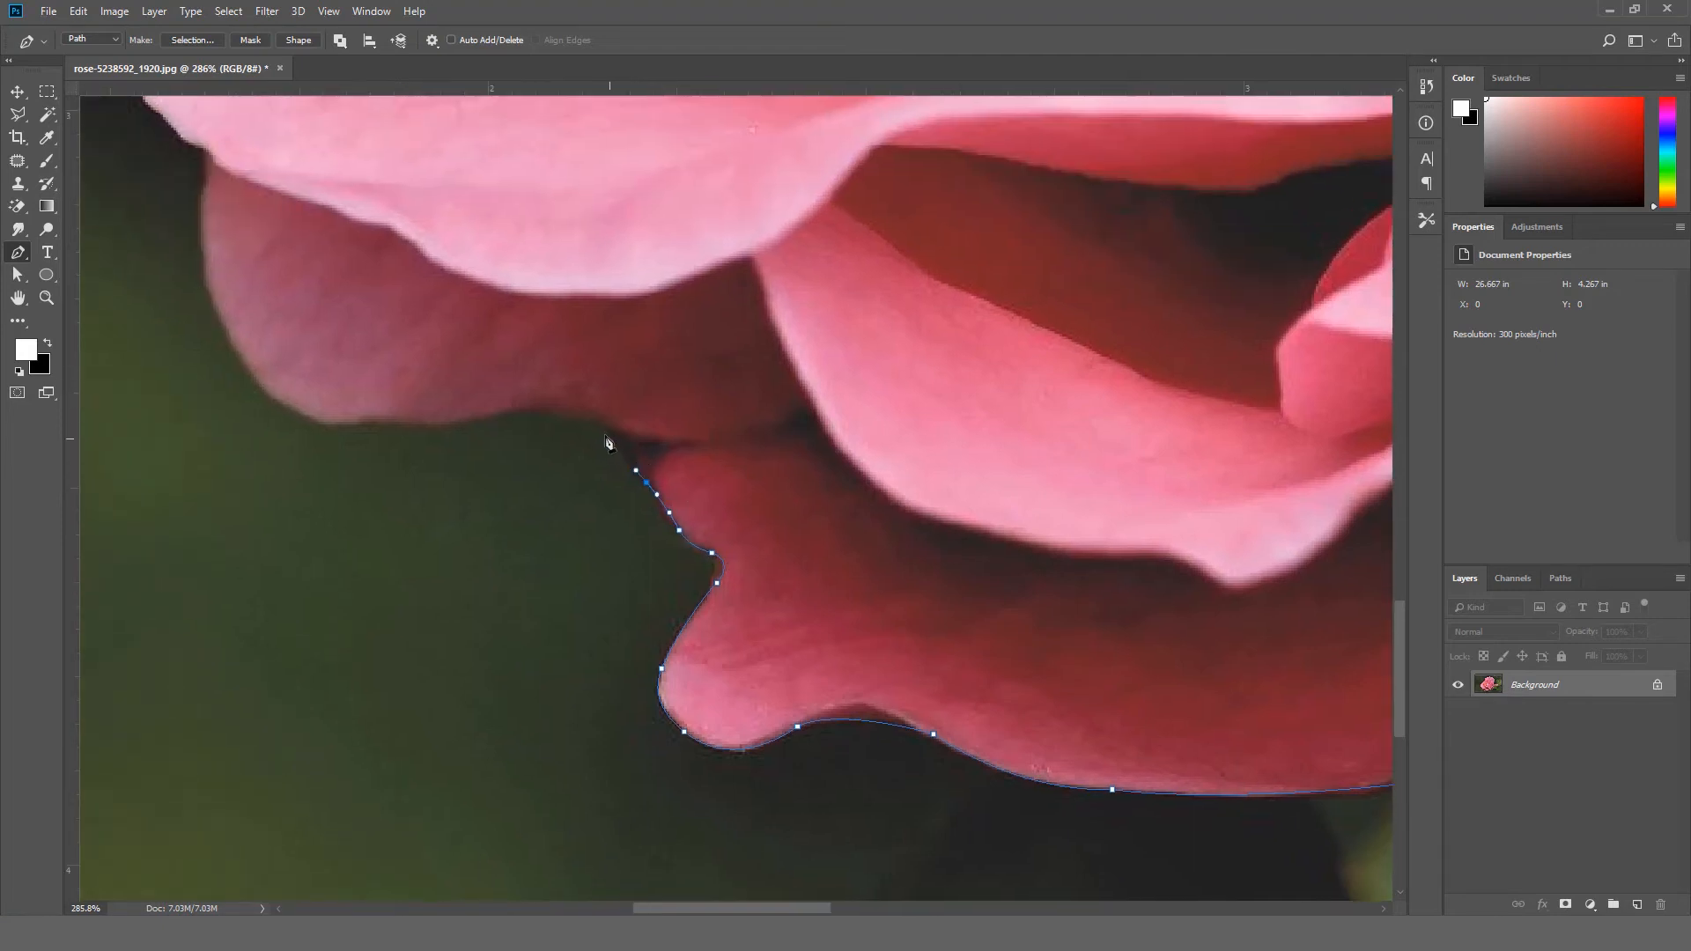
# Trace the lower edge and outer curve of the shaded lower-left petal, redoing the misplaced curve.
pyautogui.moveTo(586, 422); pyautogui.dragTo(706, 450)
pyautogui.moveTo(818, 489); pyautogui.dragTo(787, 499)
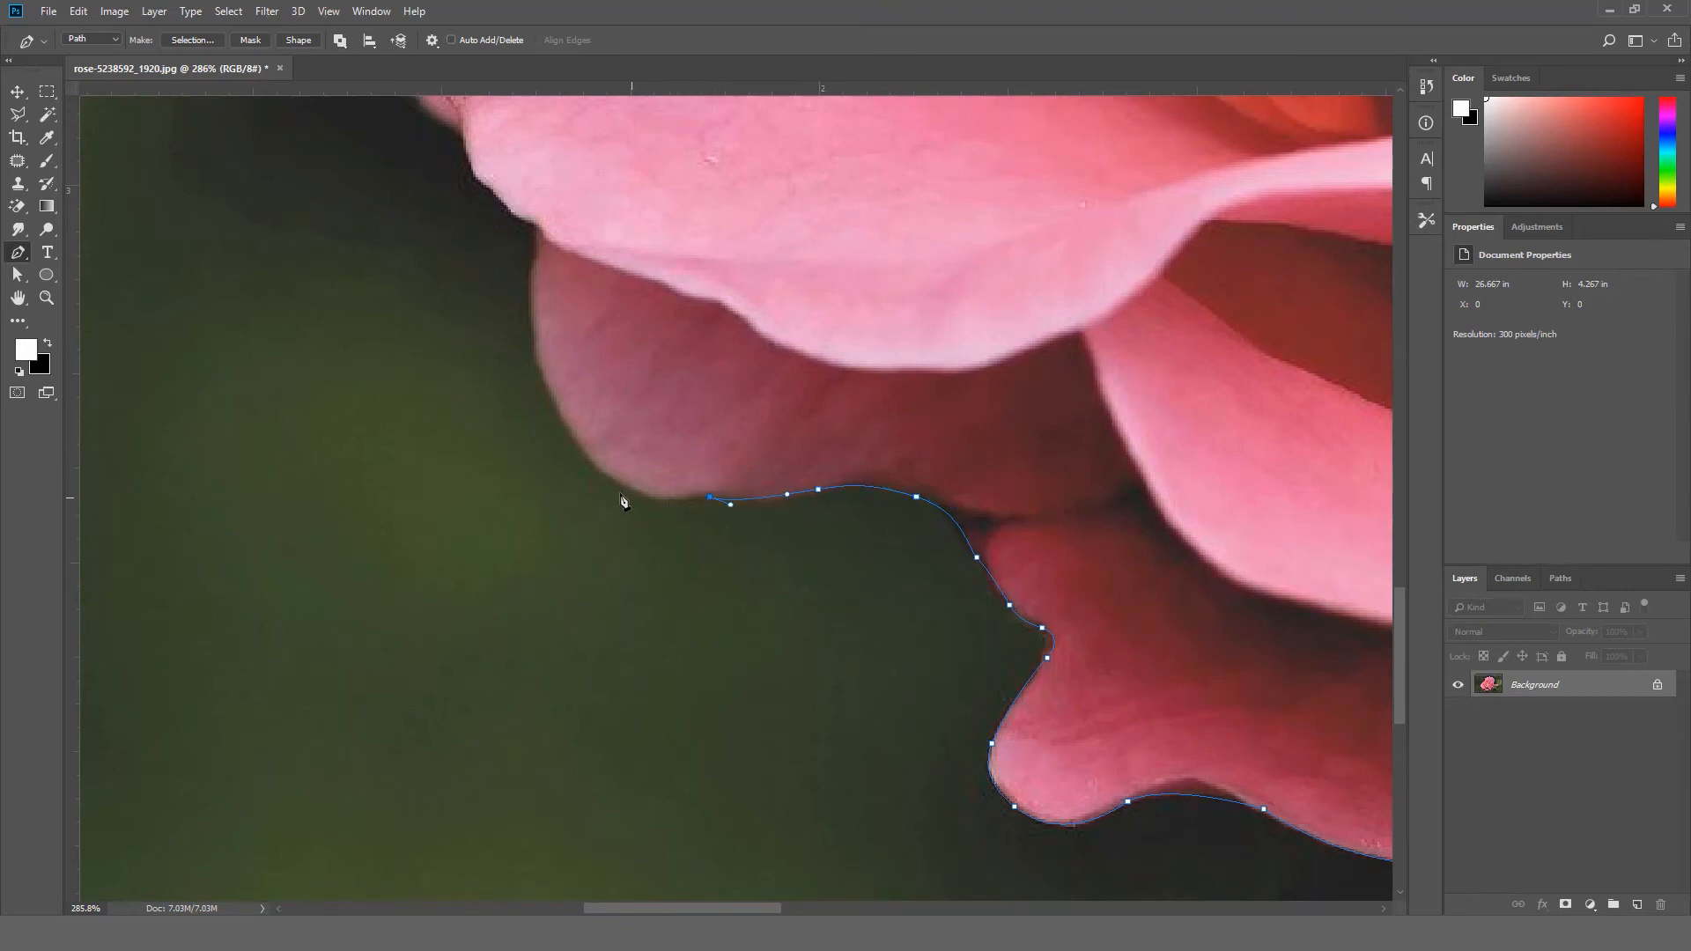
pyautogui.moveTo(619, 483); pyautogui.dragTo(663, 583)
pyautogui.hotkey('ctrl', 'z')
pyautogui.moveTo(720, 636); pyautogui.dragTo(720, 546)
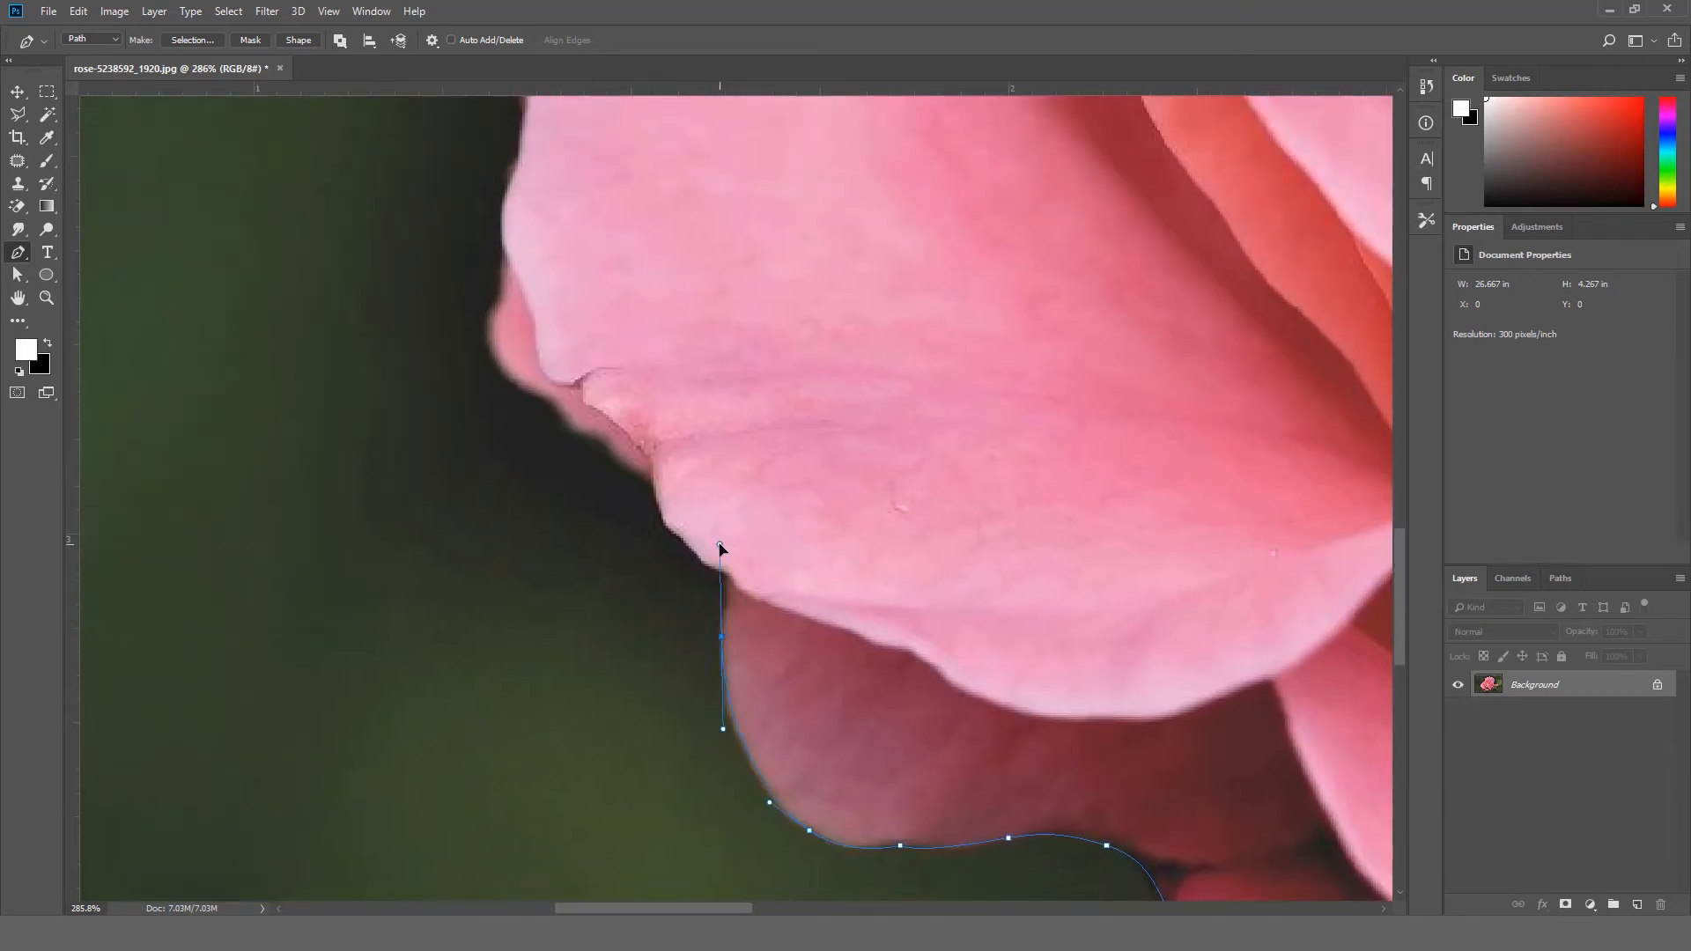
# Trace the outer edge of the large left petal upward and around the lobe behind it.
pyautogui.click(731, 578)
pyautogui.click(658, 514)
pyautogui.moveTo(652, 480); pyautogui.dragTo(641, 474)
pyautogui.moveTo(569, 427); pyautogui.dragTo(699, 617)
pyautogui.moveTo(652, 523); pyautogui.dragTo(676, 550)
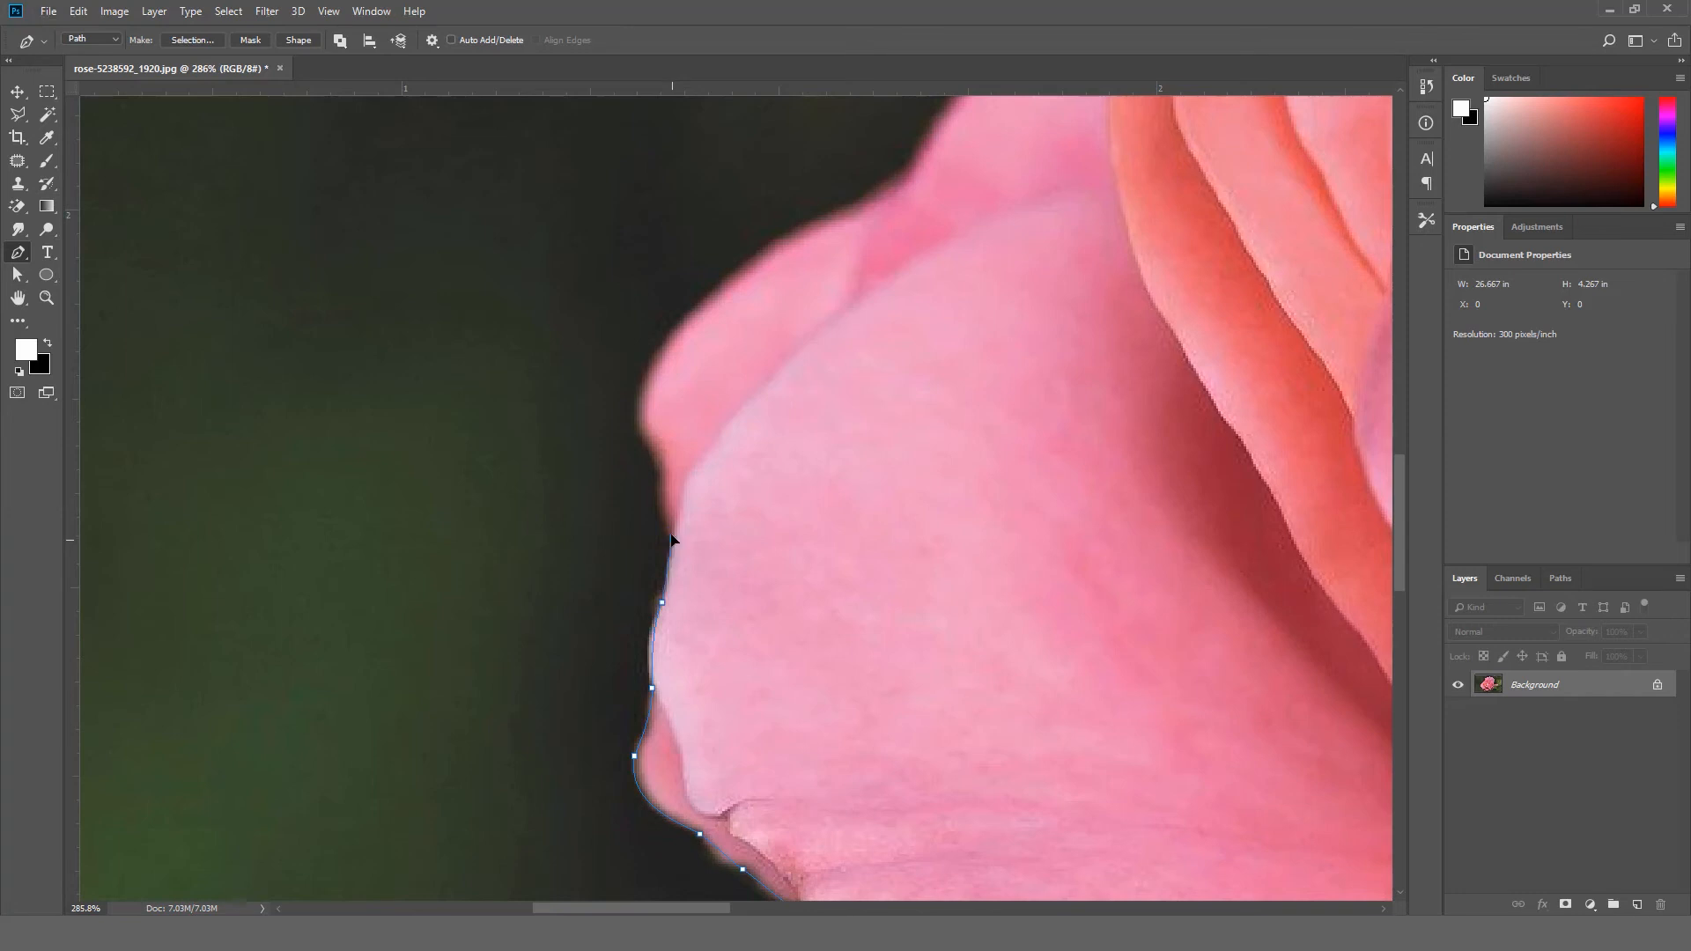
pyautogui.moveTo(673, 429); pyautogui.dragTo(675, 606)
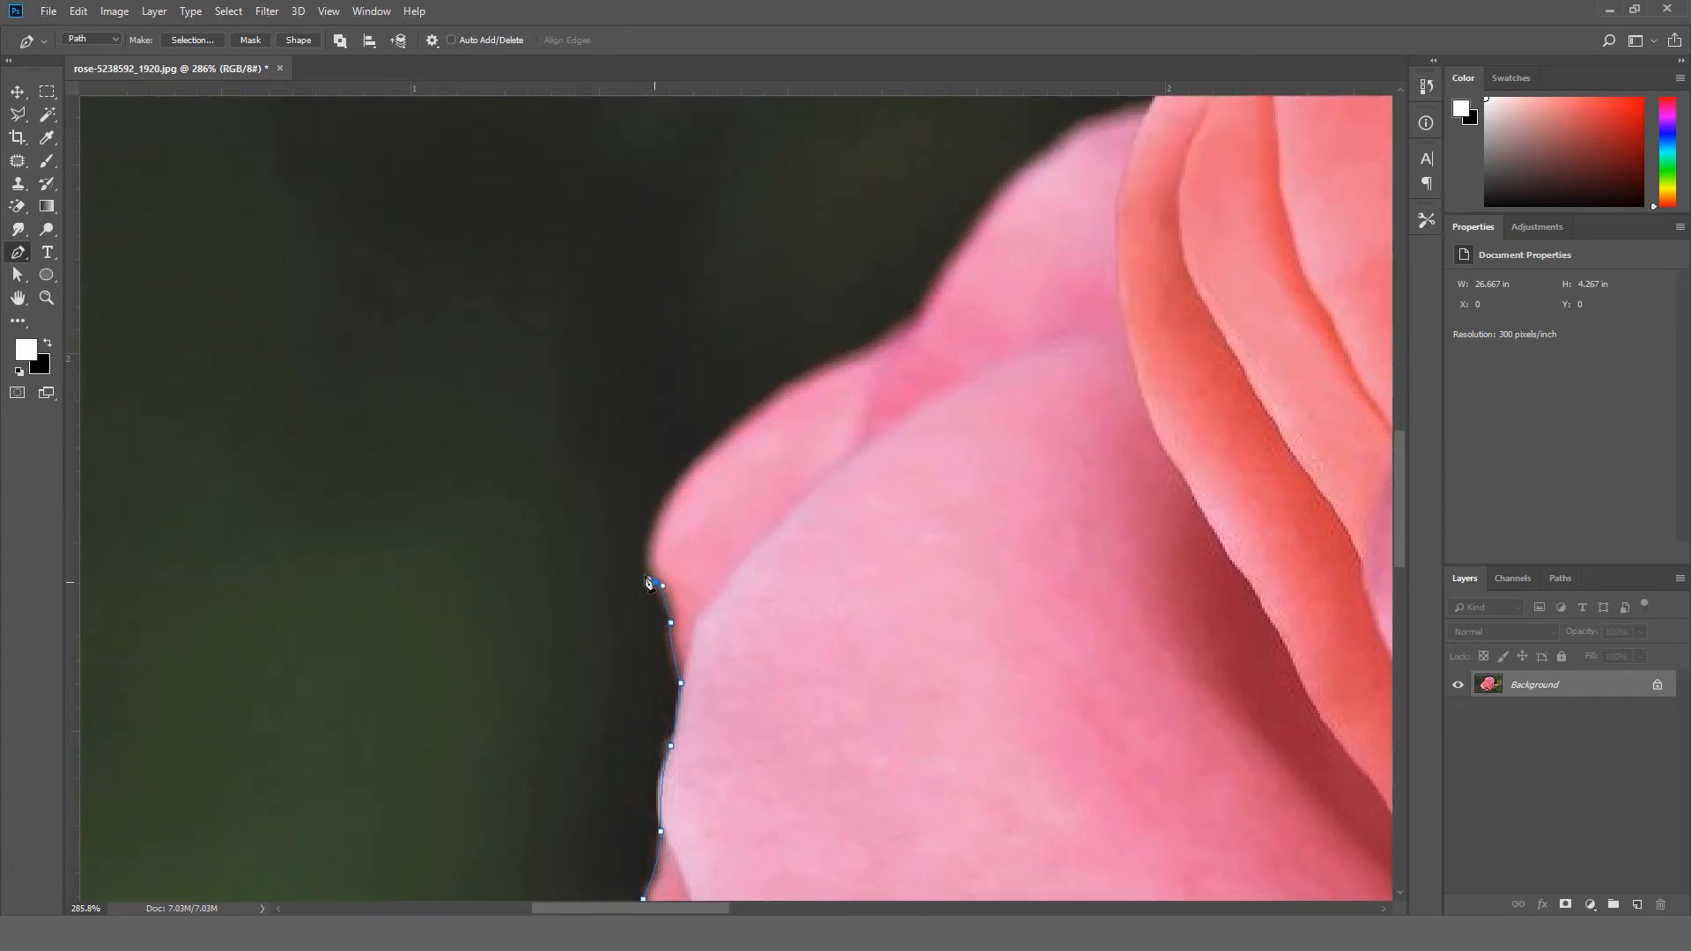
pyautogui.moveTo(764, 423); pyautogui.dragTo(712, 507)
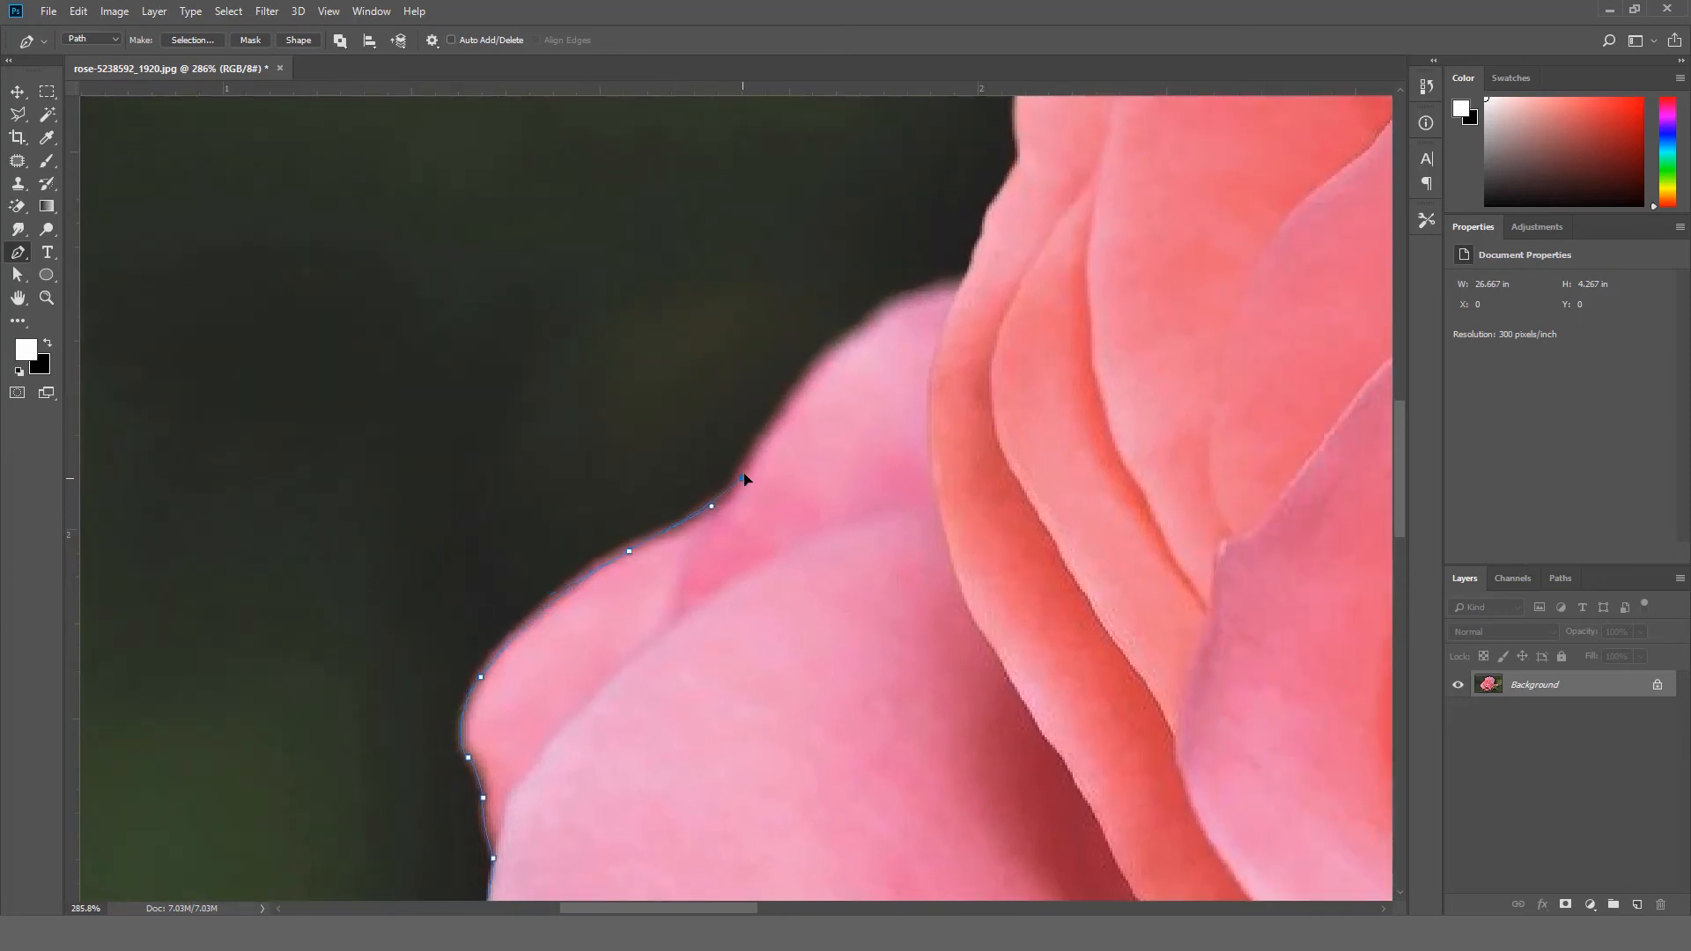
# Trace the remaining upper-left petal edges and close the path at its starting anchor point.
pyautogui.moveTo(924, 329); pyautogui.dragTo(655, 546)
pyautogui.click(564, 574)
pyautogui.moveTo(609, 562); pyautogui.dragTo(619, 562)
pyautogui.keyDown('alt'); pyautogui.click(608, 562); pyautogui.keyUp('alt')
pyautogui.moveTo(638, 486); pyautogui.dragTo(628, 586)
pyautogui.moveTo(658, 526); pyautogui.dragTo(773, 469)
pyautogui.keyDown('alt'); pyautogui.click(658, 527); pyautogui.keyUp('alt')
pyautogui.click(818, 423)
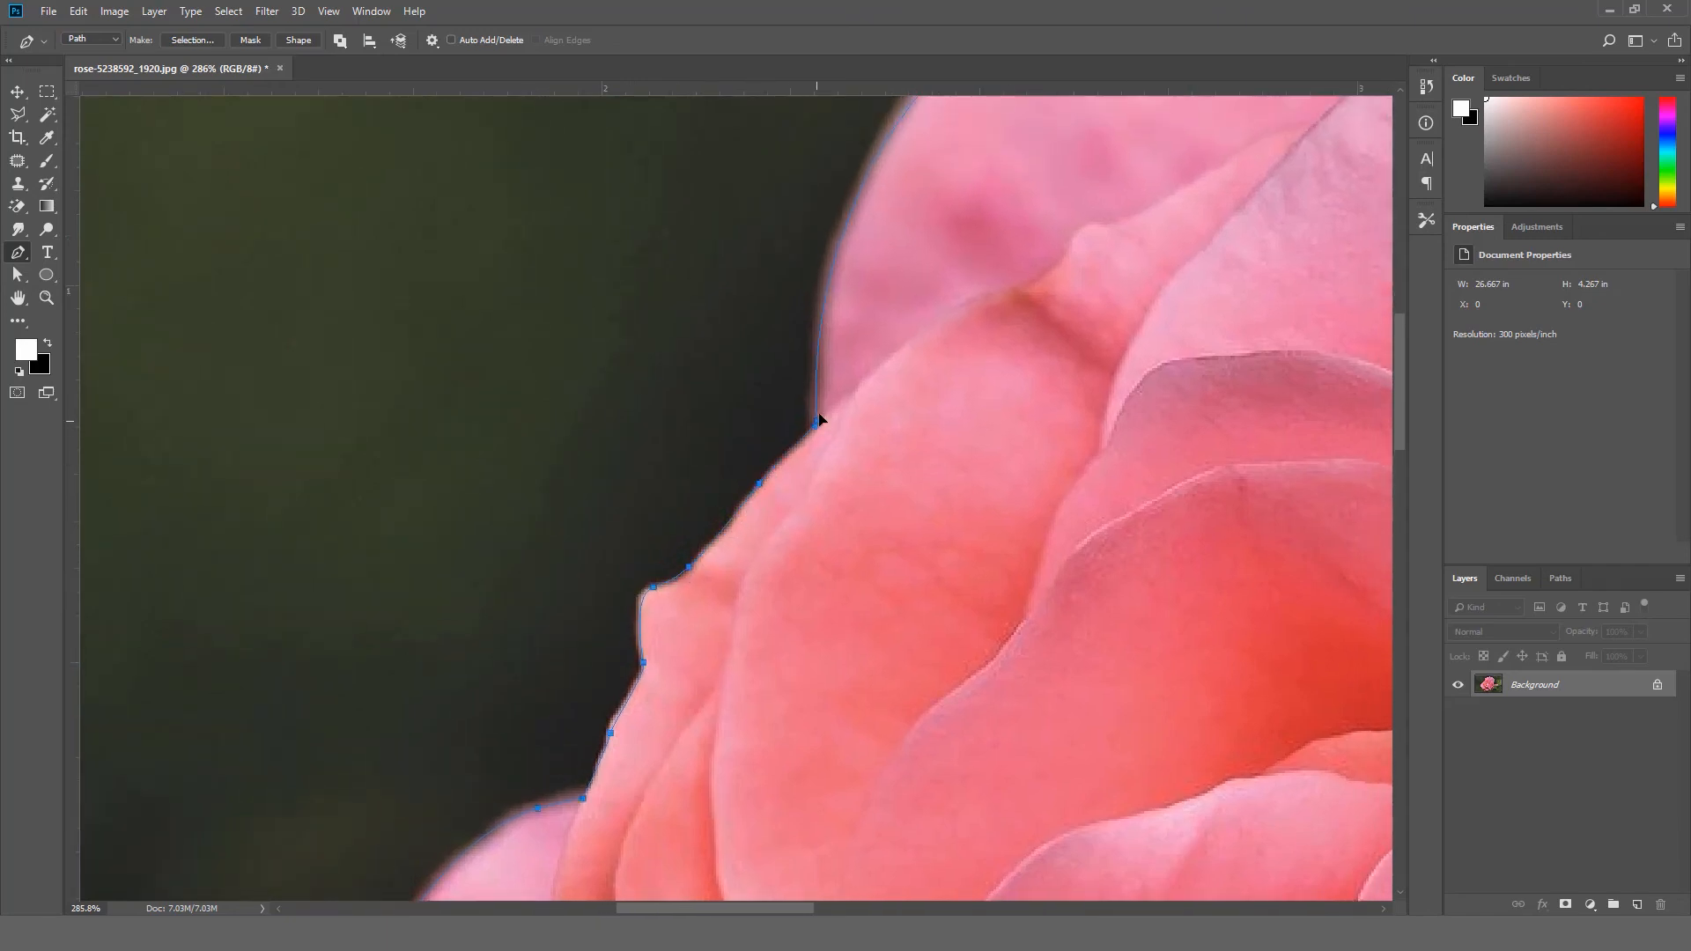
# Convert the closed rose path into a new selection with a feather radius of 10 pixels.
pyautogui.press('z')
pyautogui.moveTo(899, 475); pyautogui.dragTo(735, 466)
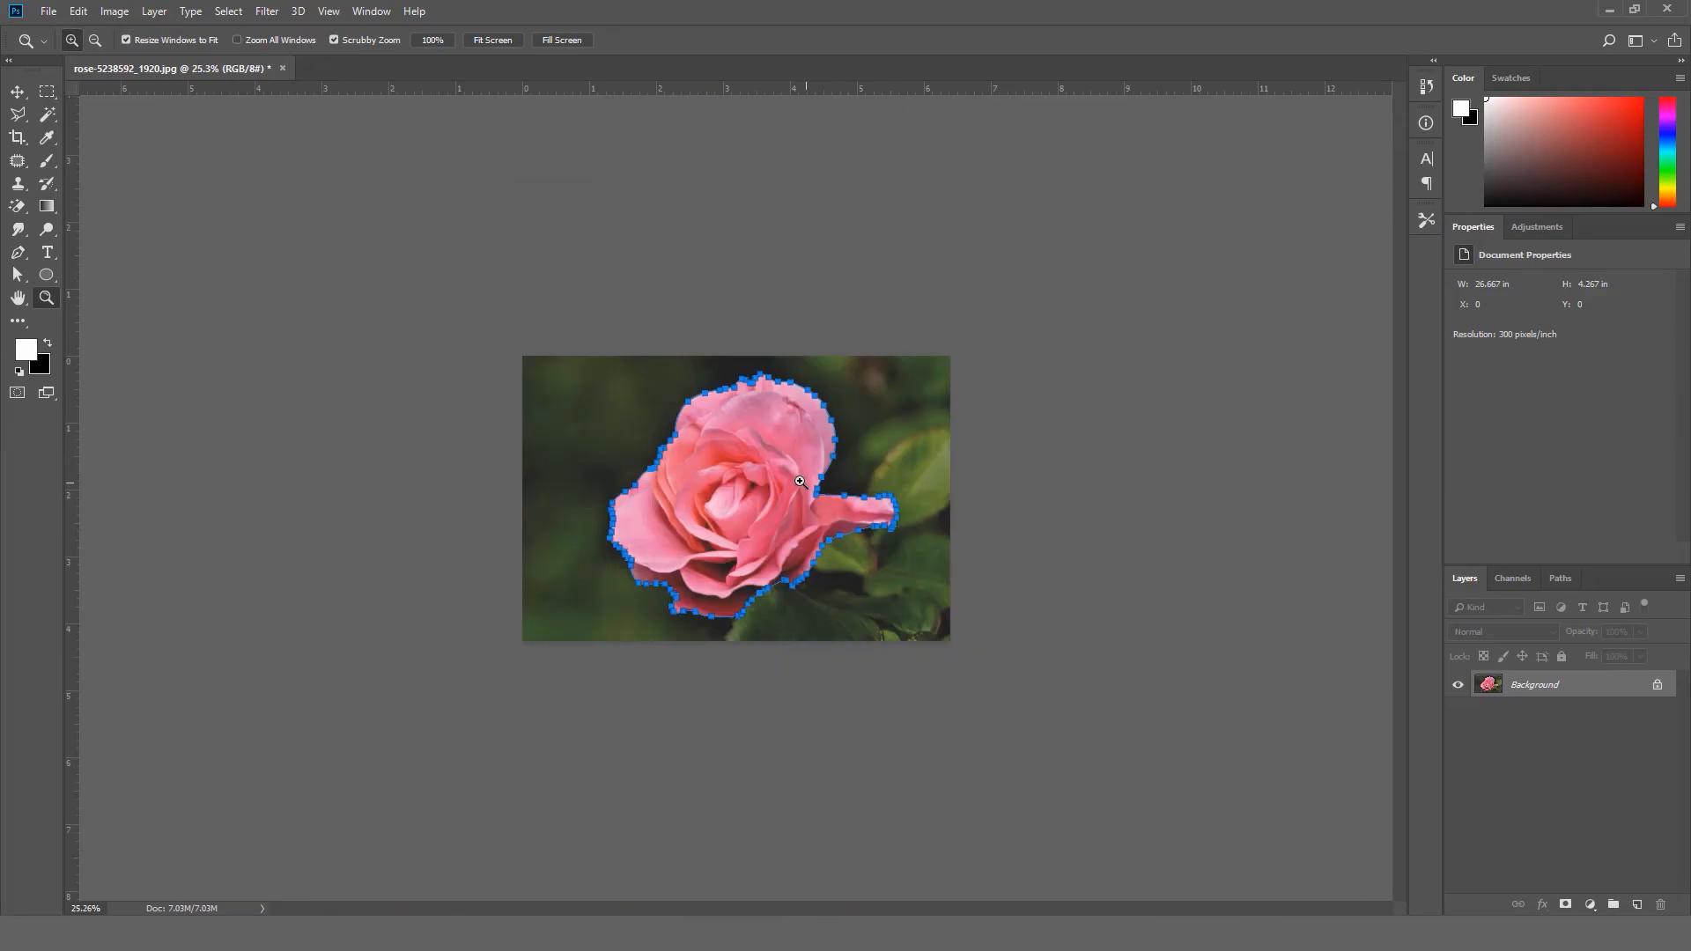
pyautogui.moveTo(891, 489); pyautogui.dragTo(912, 420)
pyautogui.press('p')
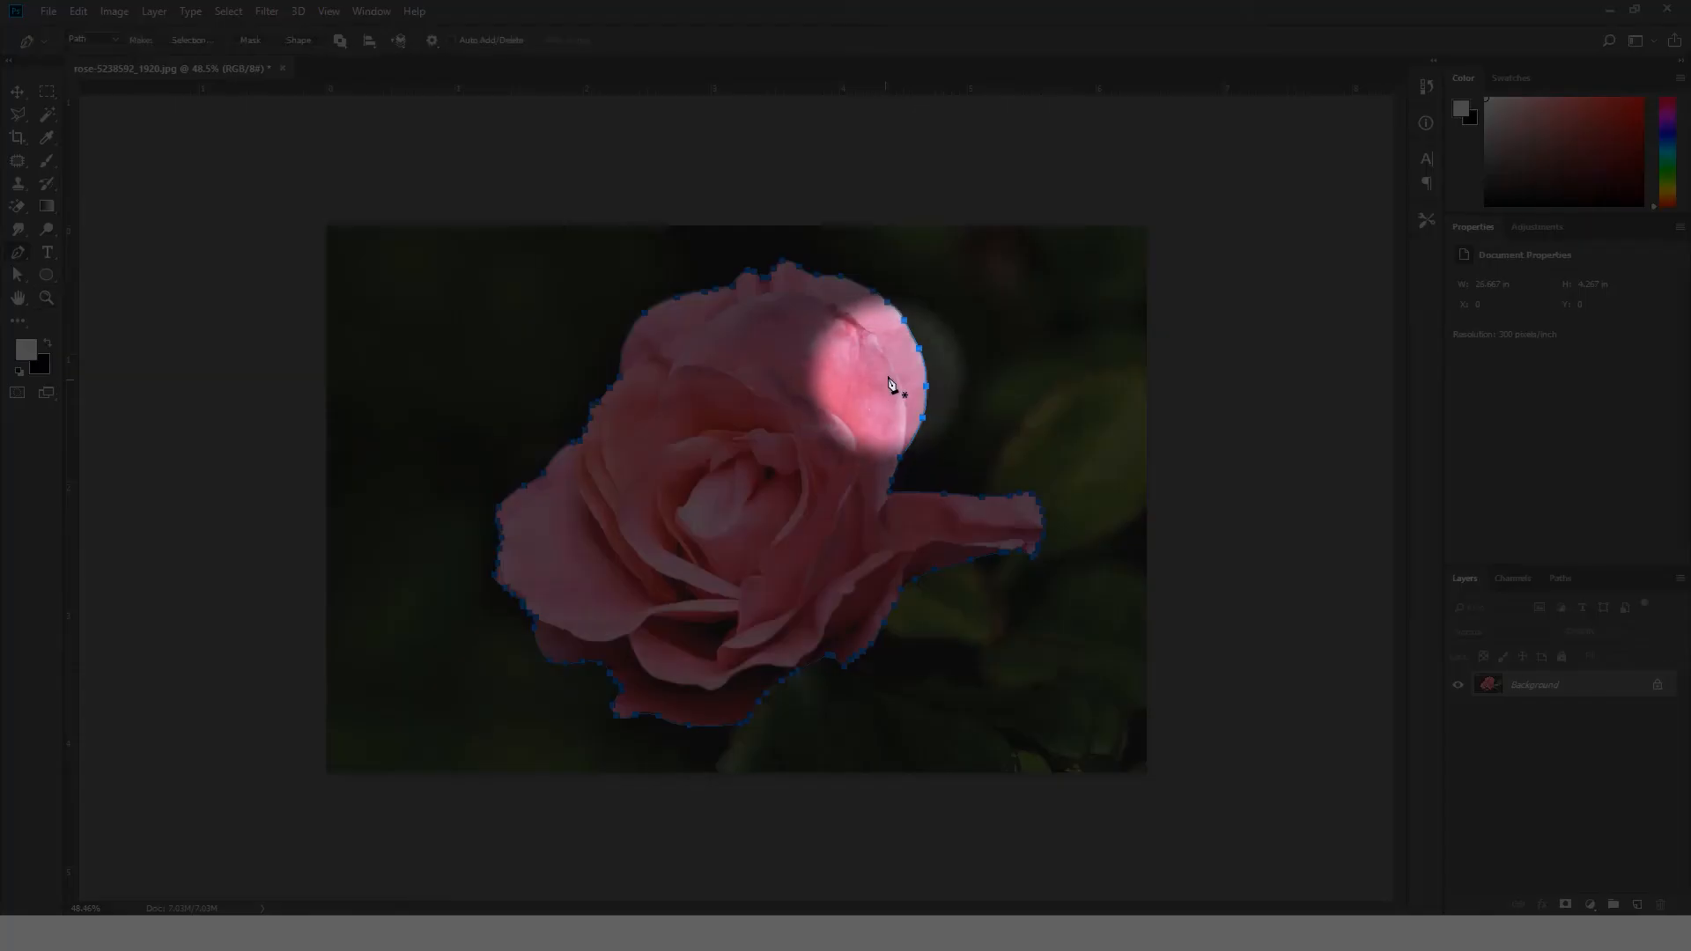
pyautogui.rightClick(896, 356)
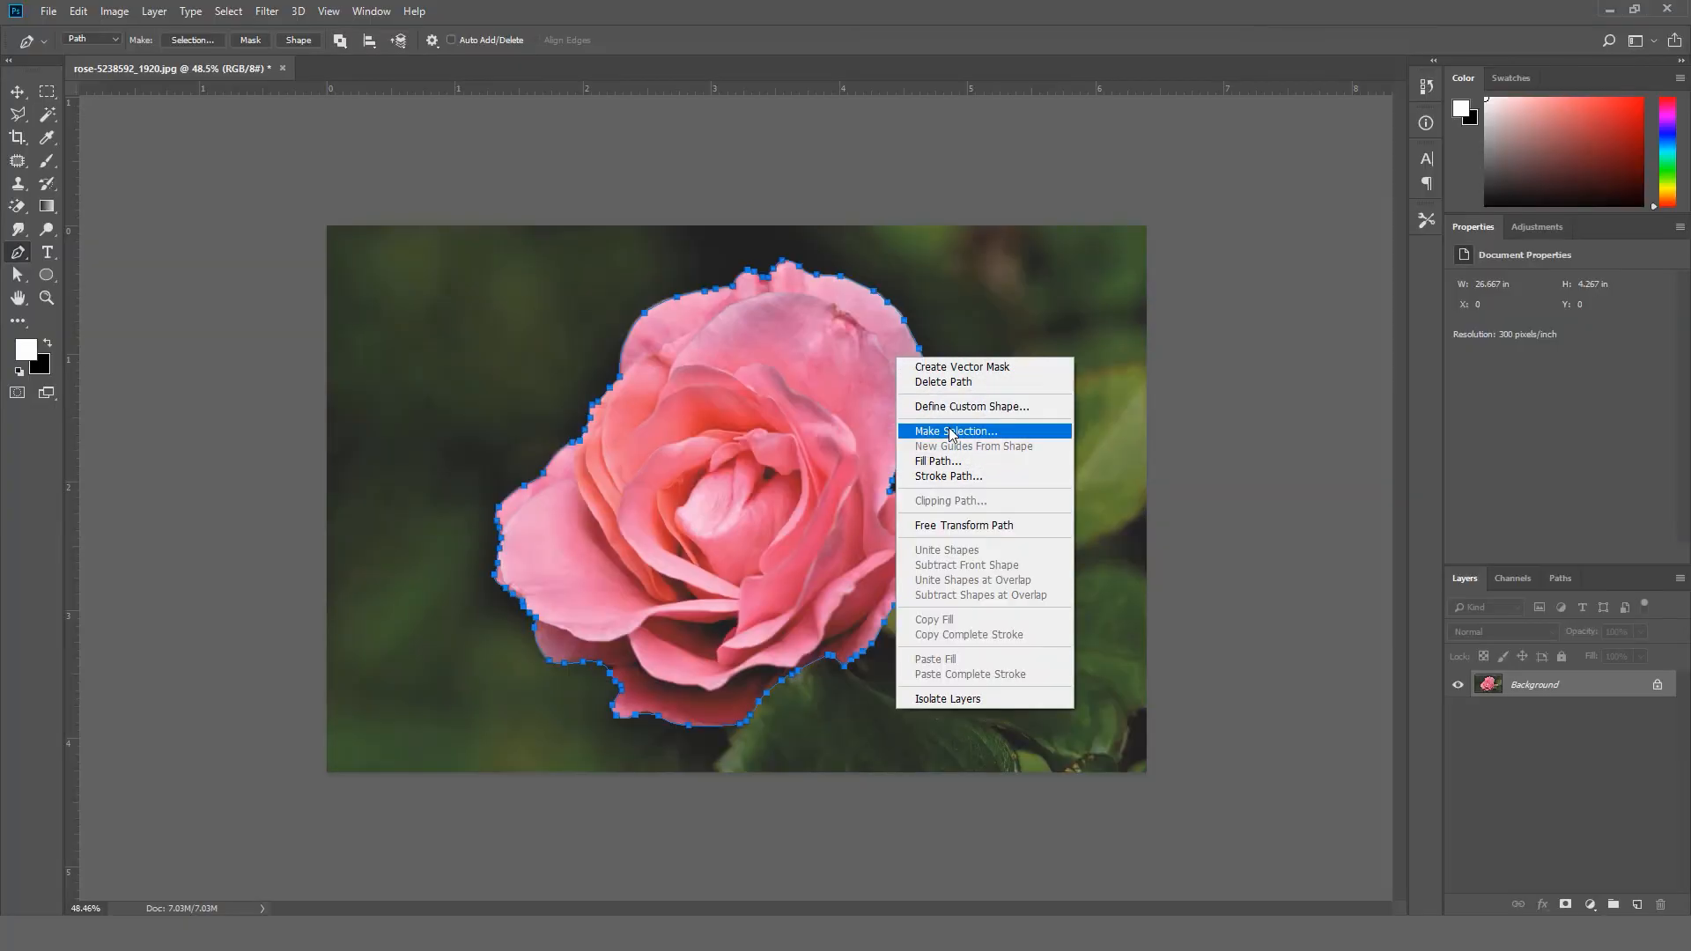
pyautogui.click(951, 431)
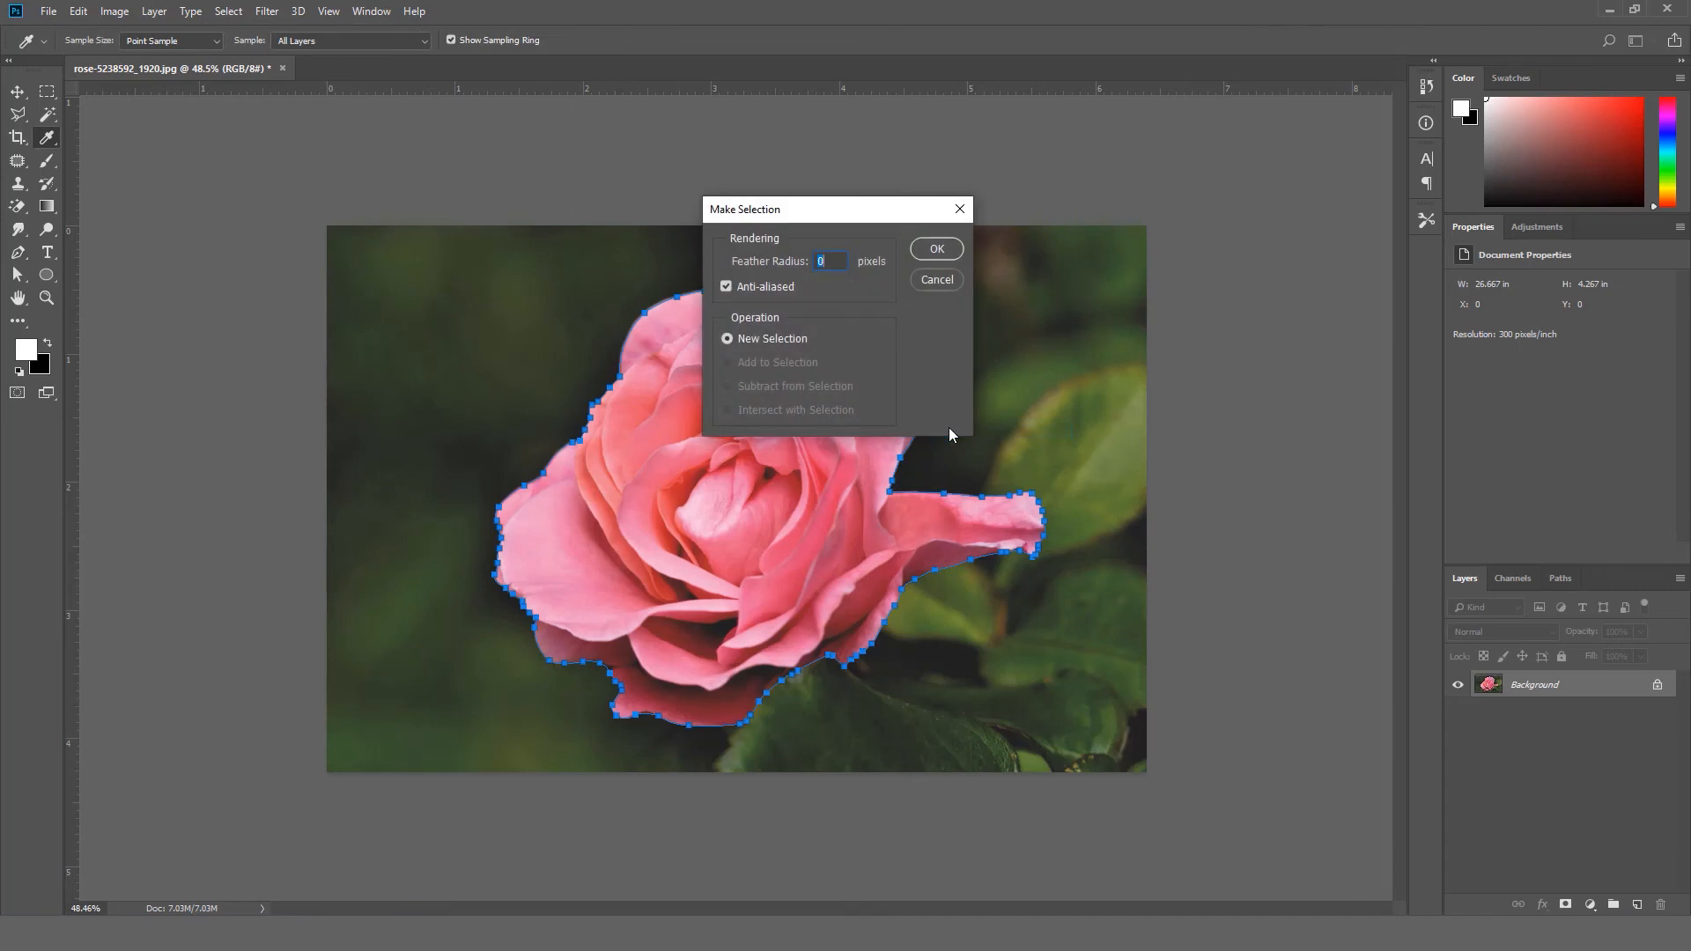
pyautogui.write('10')
pyautogui.press('Return')
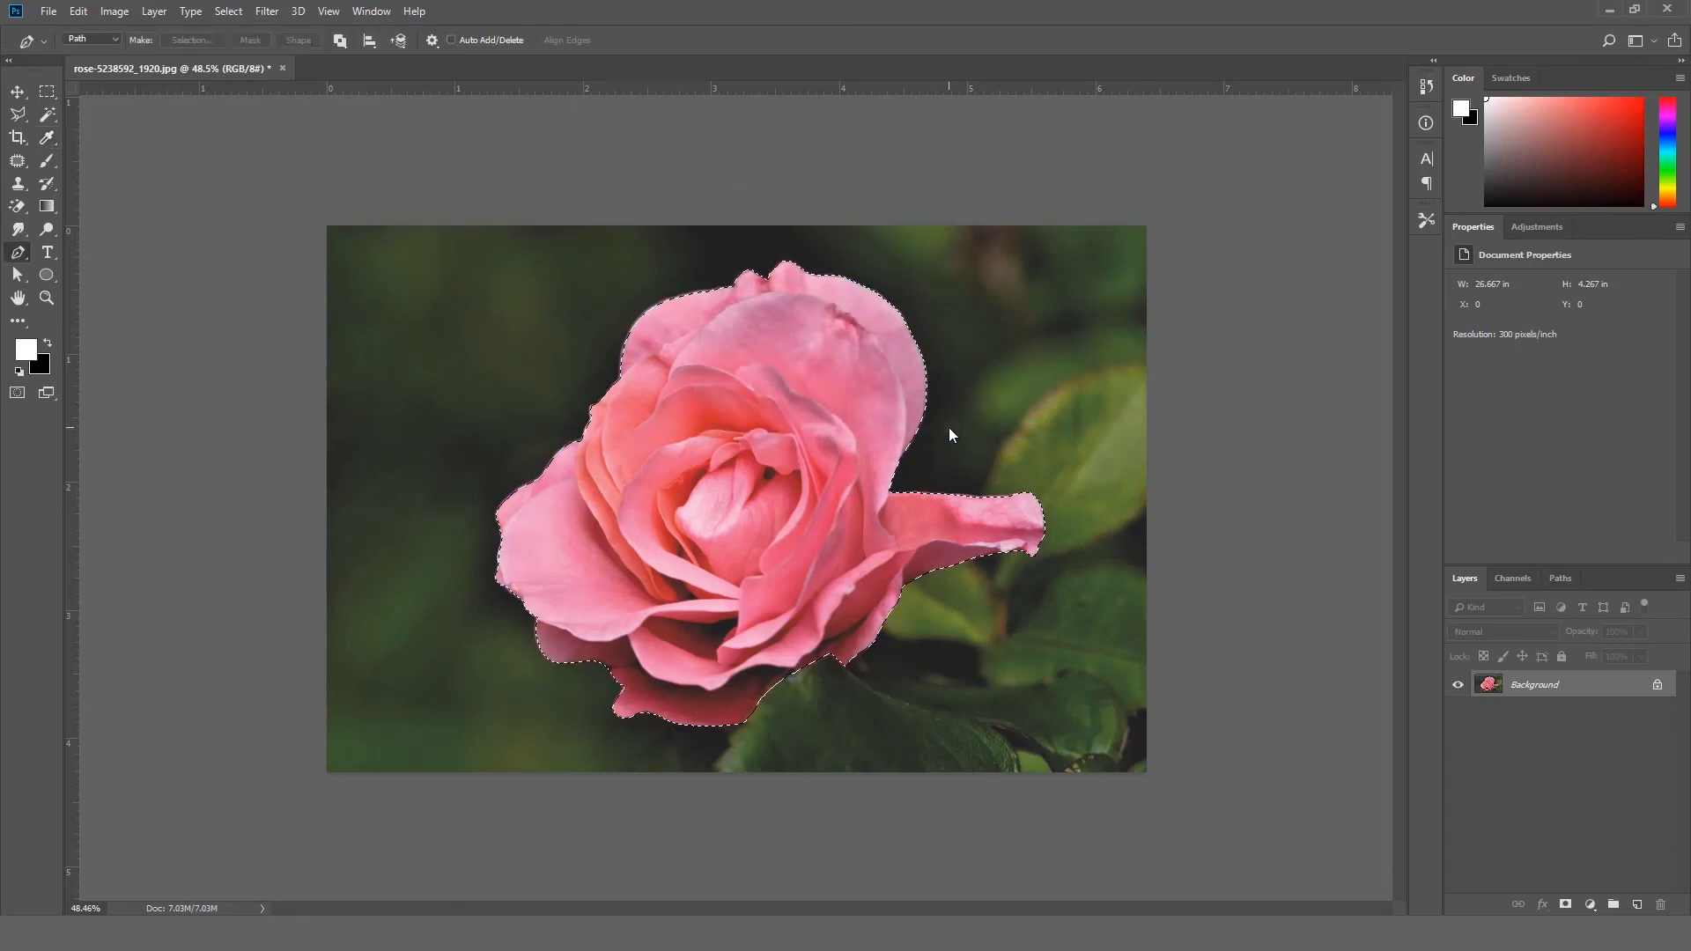
# Add a Hue/Saturation adjustment layer masked to the rose and target its Reds by sampling a petal.
pyautogui.click(1590, 905)
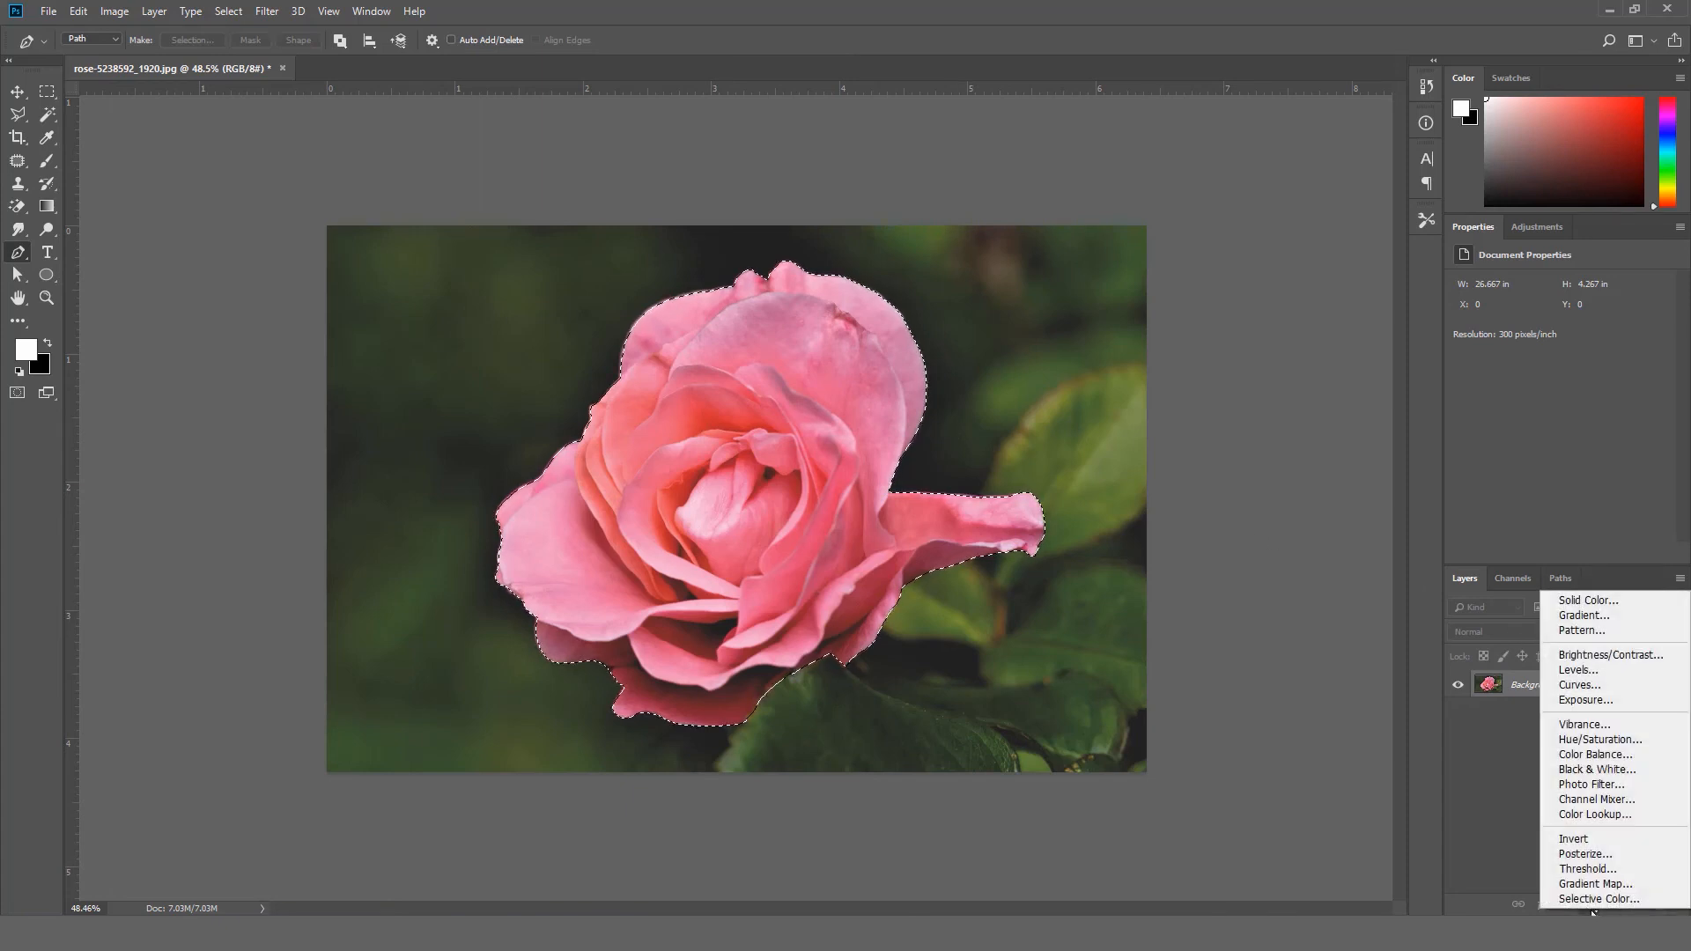
pyautogui.click(1637, 739)
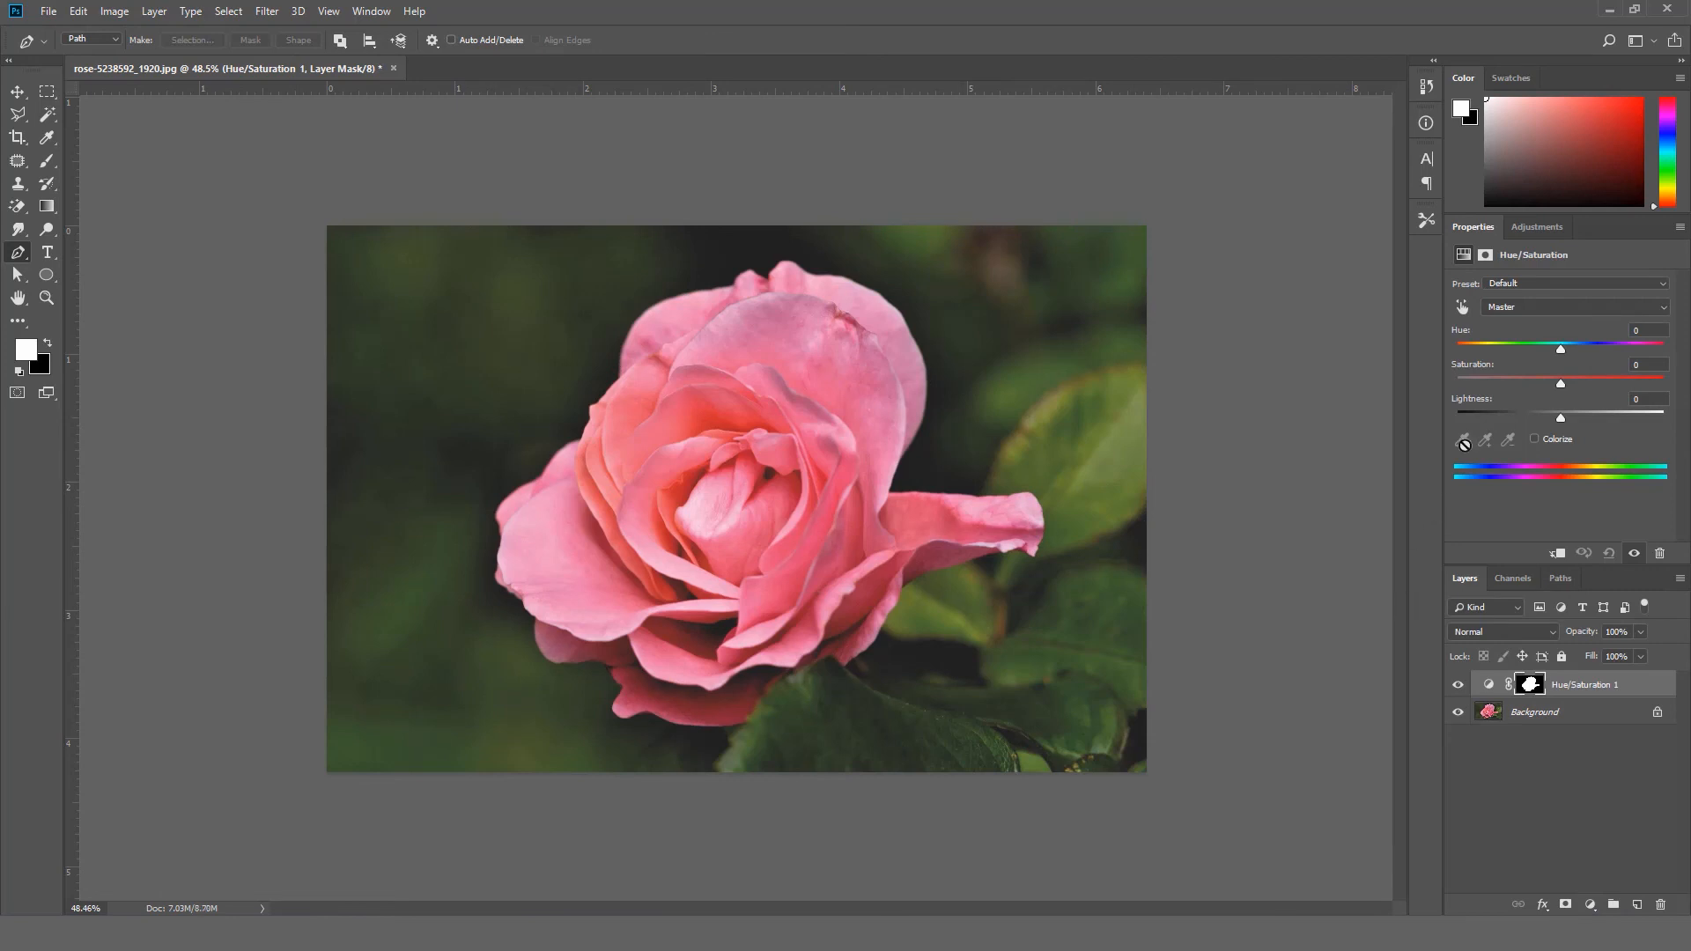
pyautogui.click(1464, 313)
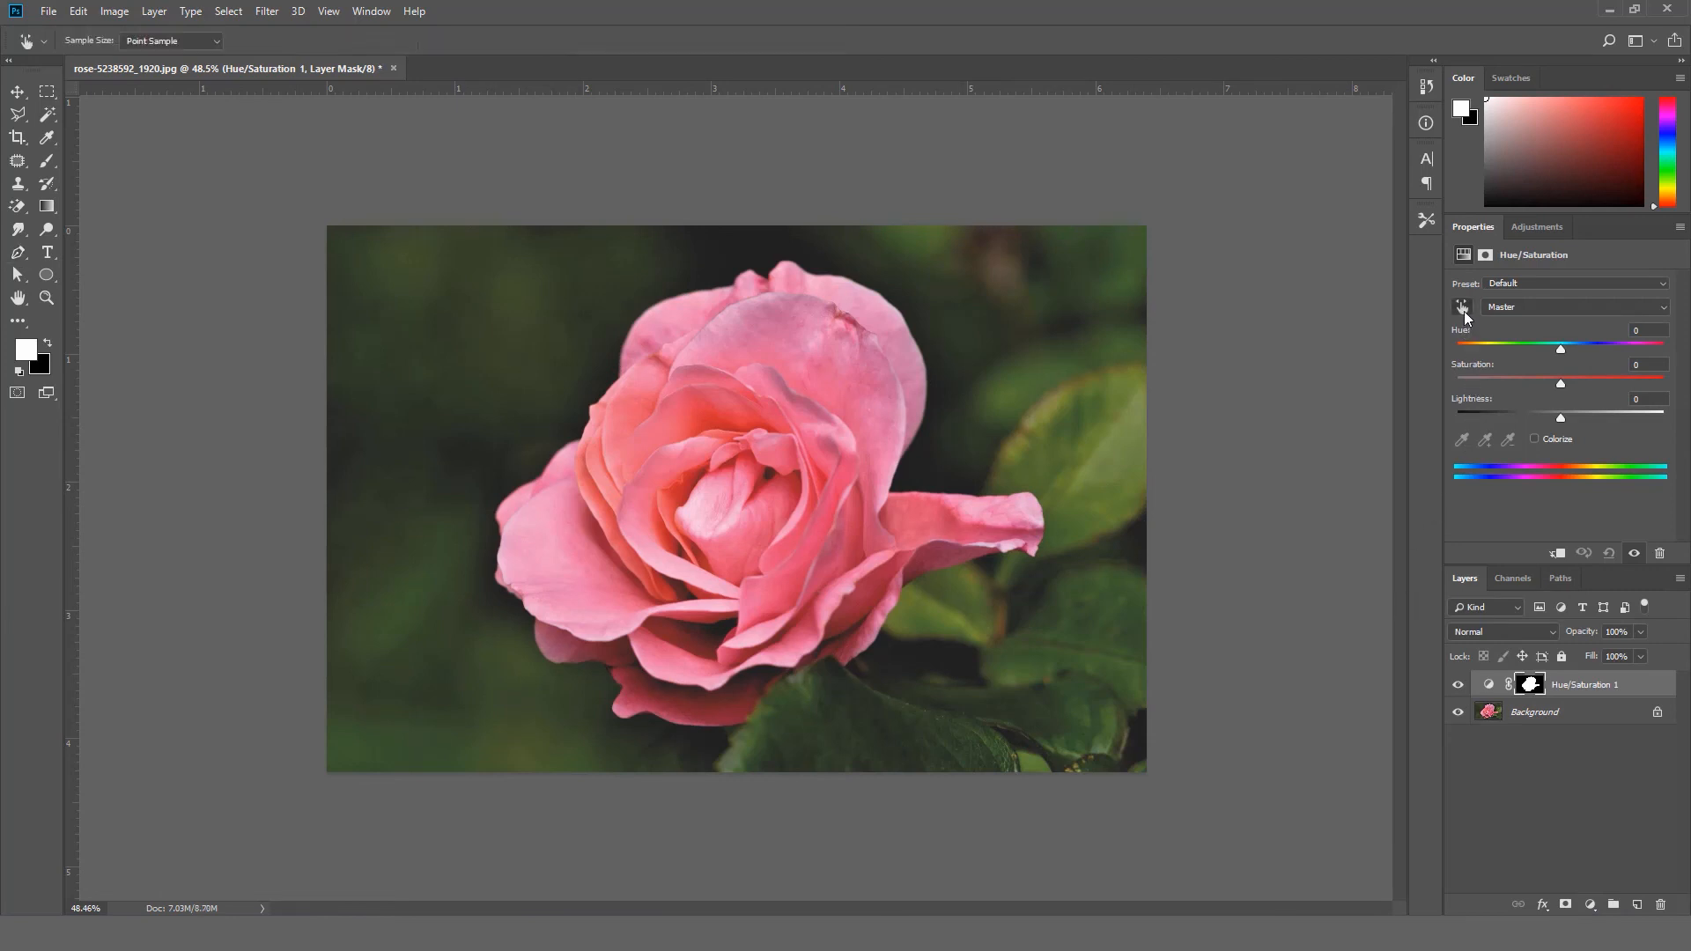
pyautogui.click(851, 437)
# Set the Reds to hue -32, saturation +43 and lightness -3, with the affected range at 244°/342° to 12°\42°.
pyautogui.moveTo(1562, 344)
pyautogui.mouseDown()
pyautogui.moveTo(1592, 382)
pyautogui.moveTo(1535, 352)
pyautogui.mouseUp()
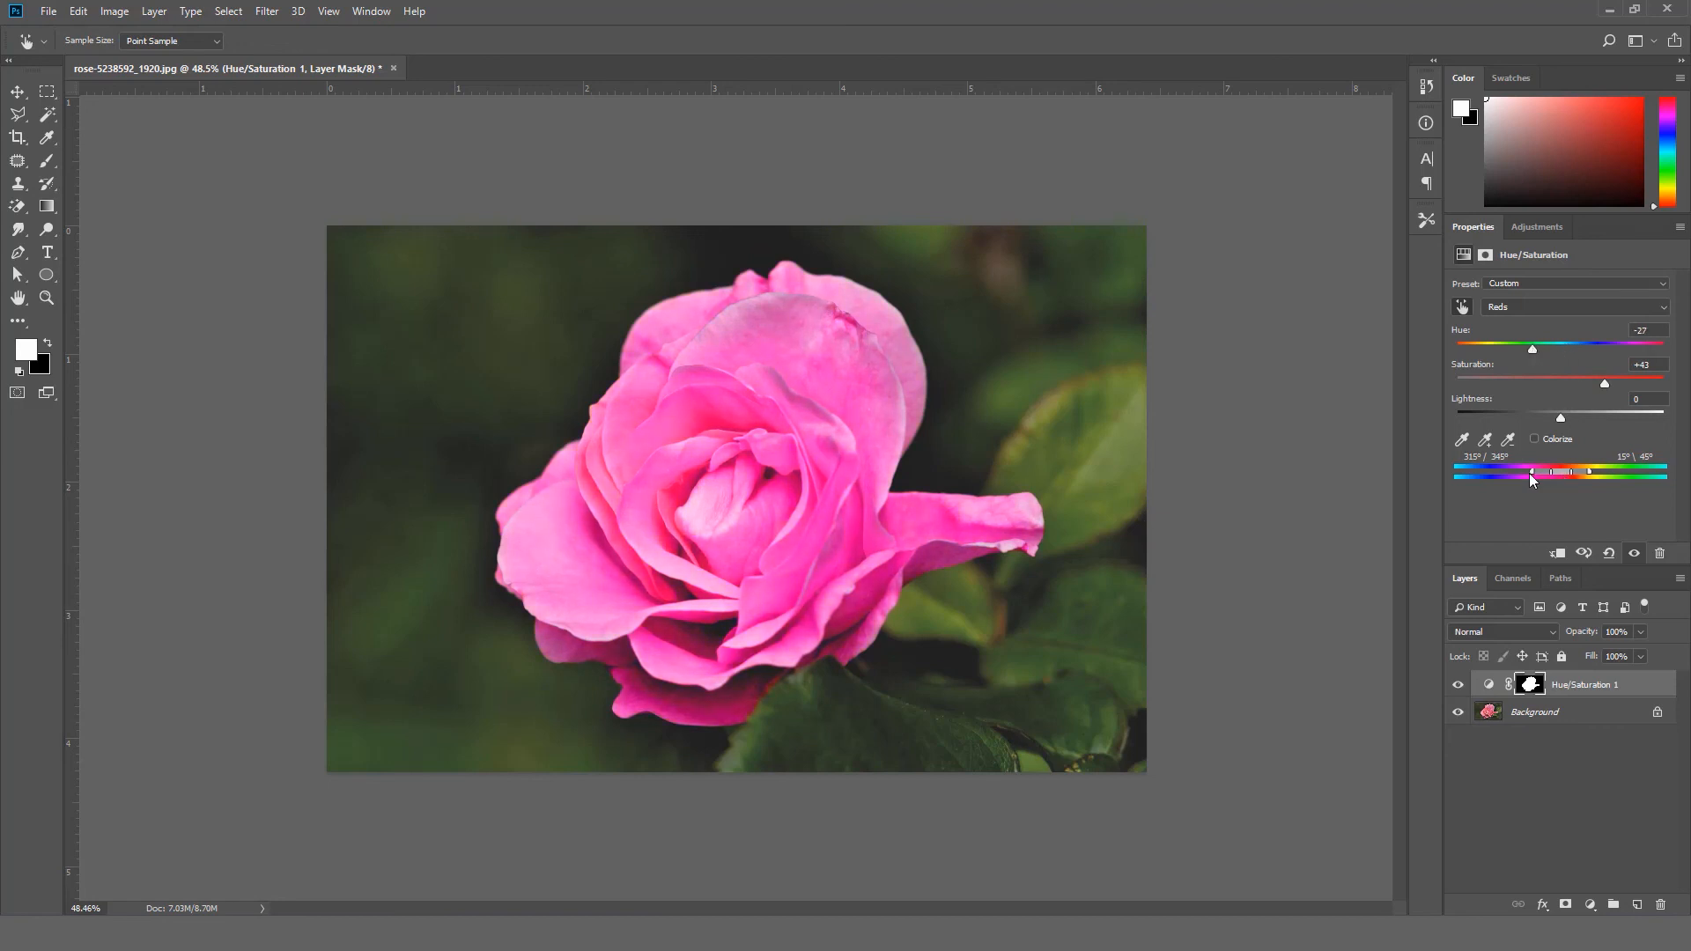
pyautogui.moveTo(1480, 473)
pyautogui.mouseDown()
pyautogui.moveTo(1598, 475)
pyautogui.moveTo(1534, 478)
pyautogui.moveTo(1564, 476)
pyautogui.mouseUp()
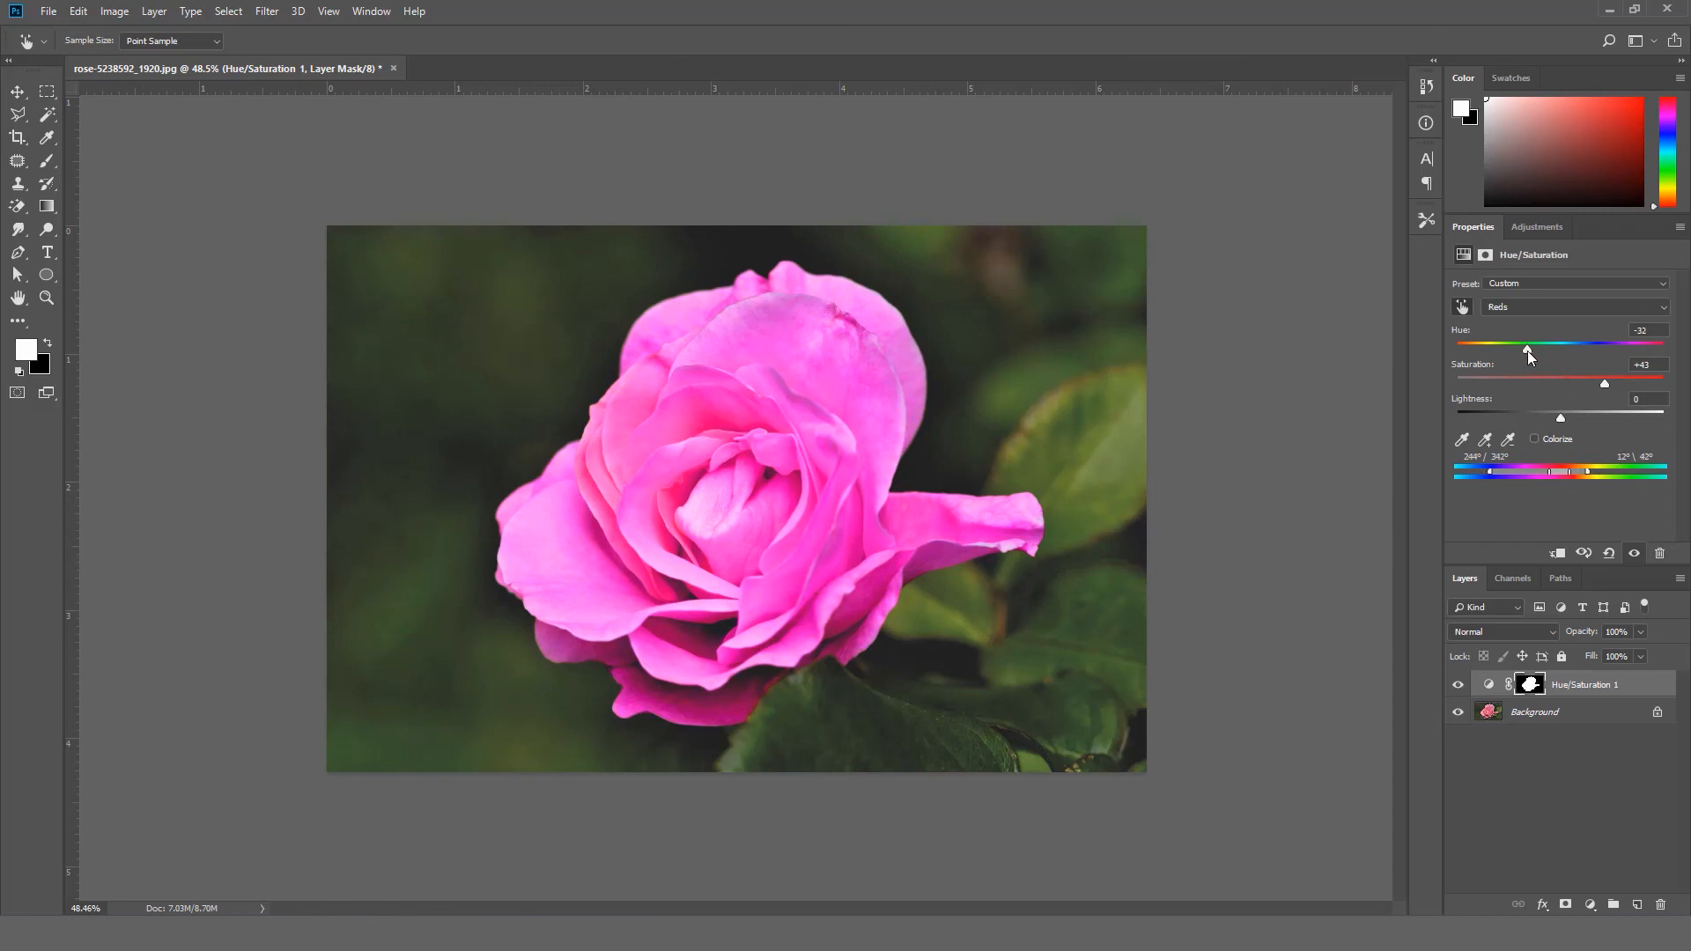
pyautogui.moveTo(1561, 417); pyautogui.dragTo(1559, 418)
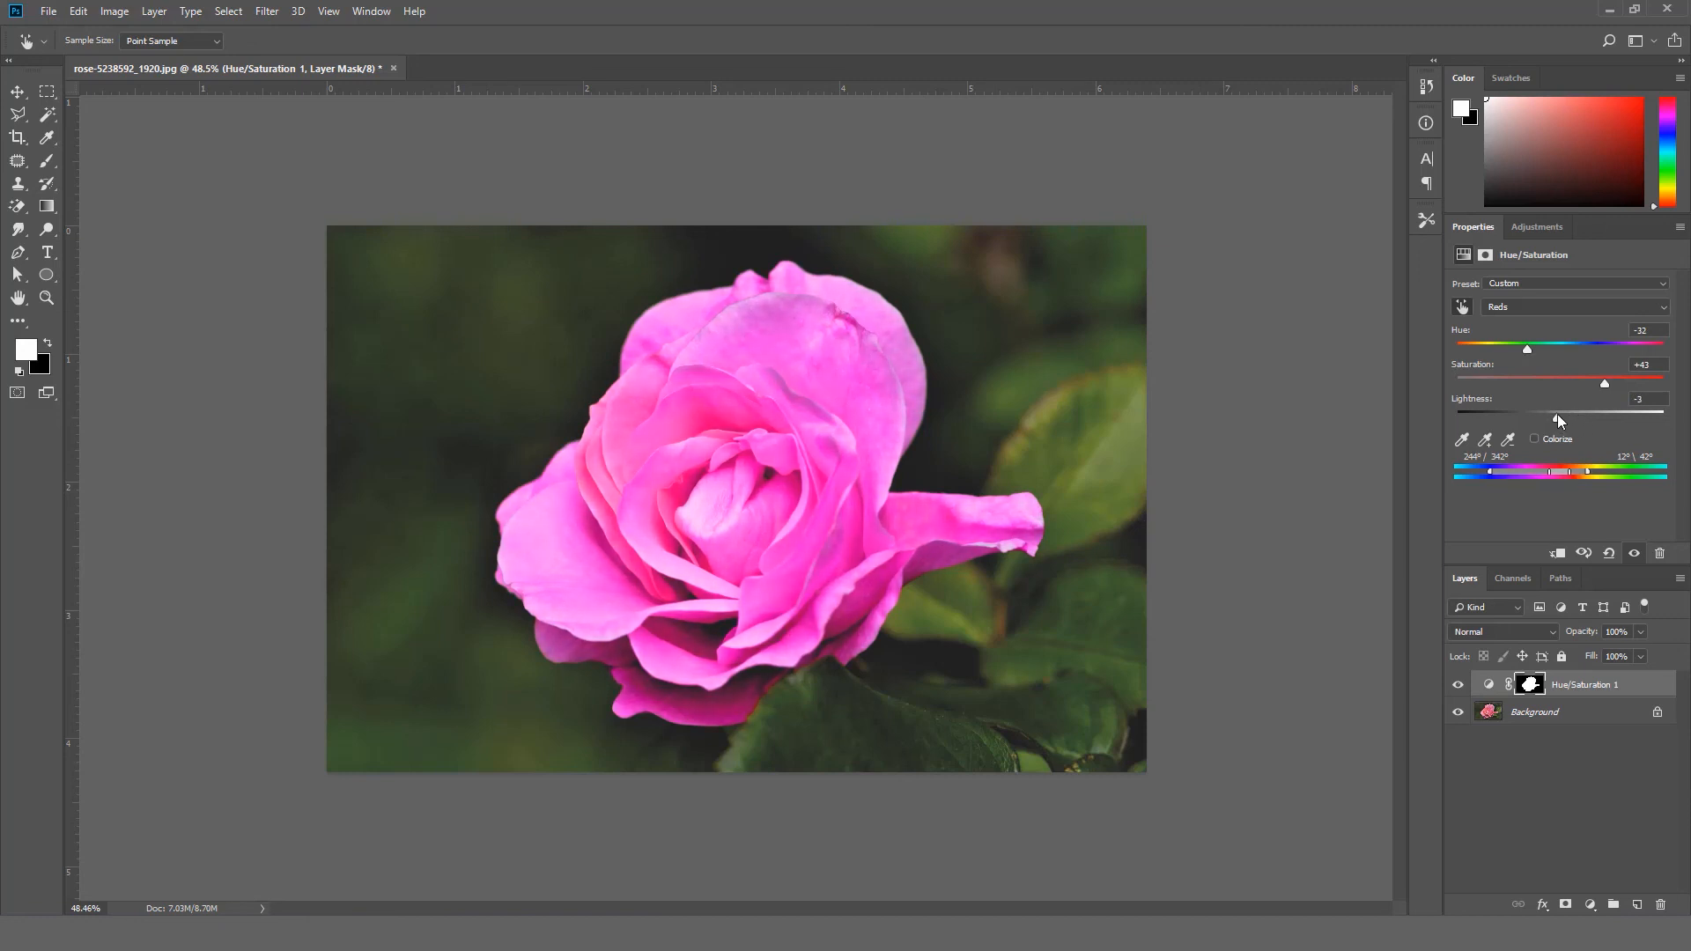